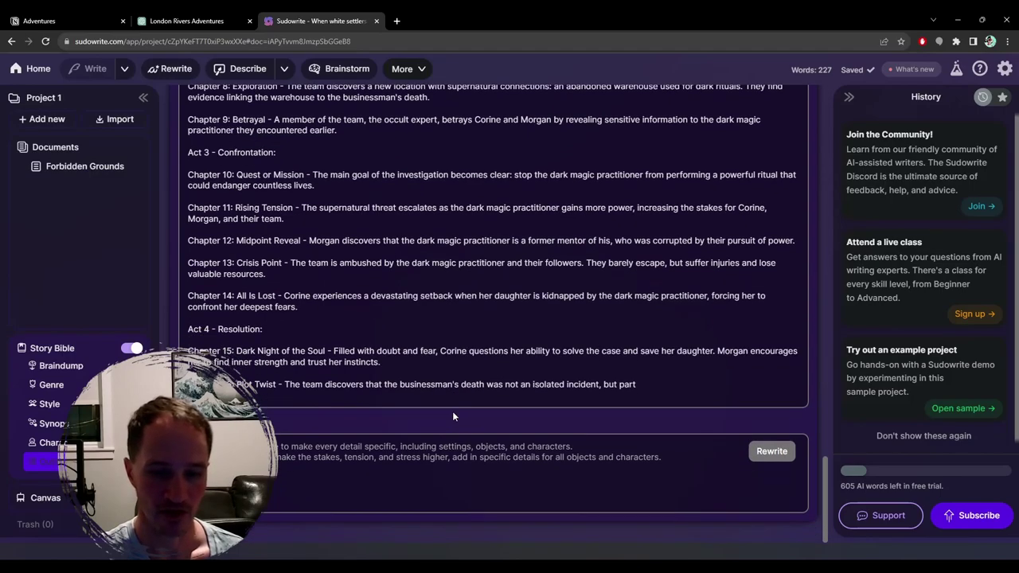
Step: Read through the outline being generated for Project 1, from the Act 1 chapters to the epilogue
{"action": "scroll", "coordinate": [455, 365], "scroll_direction": "up", "scroll_amount": 3}
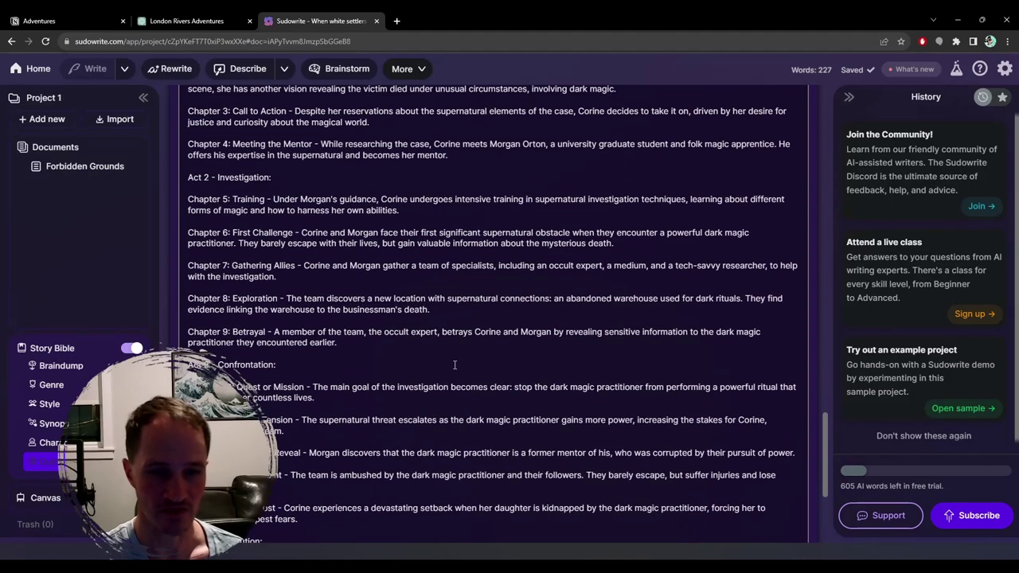
{"action": "scroll", "coordinate": [454, 365], "scroll_direction": "up", "scroll_amount": 4}
{"action": "scroll", "coordinate": [454, 366], "scroll_direction": "down", "scroll_amount": 2}
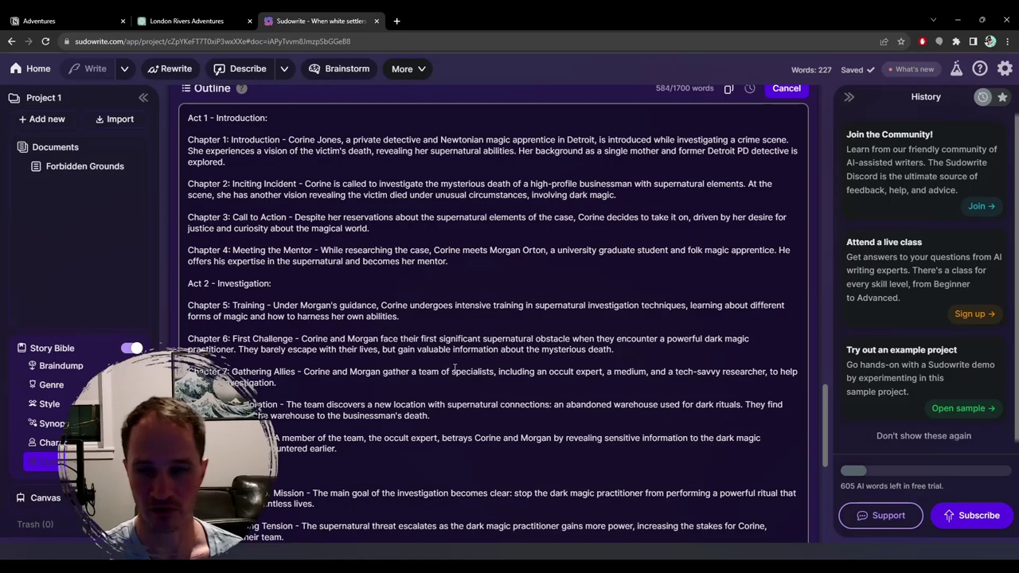
{"action": "scroll", "coordinate": [454, 368], "scroll_direction": "down", "scroll_amount": 2}
{"action": "scroll", "coordinate": [454, 368], "scroll_direction": "up", "scroll_amount": 3}
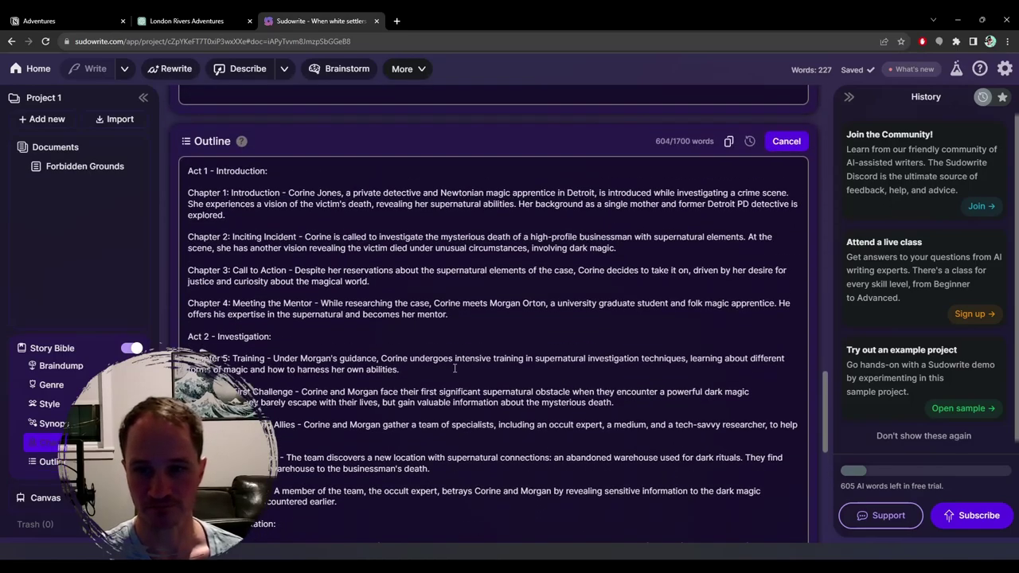
{"action": "scroll", "coordinate": [455, 368], "scroll_direction": "down", "scroll_amount": 10}
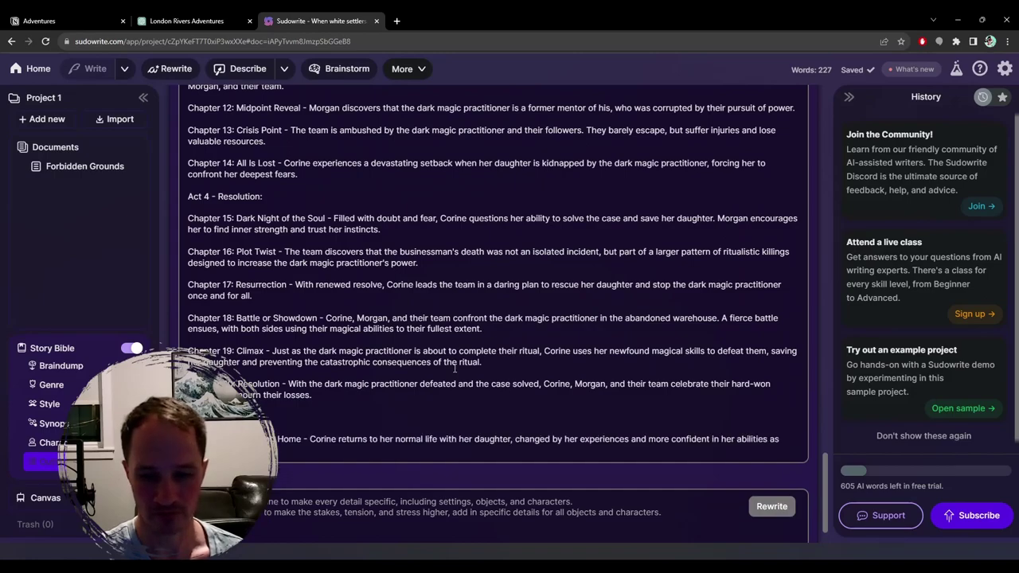
{"action": "scroll", "coordinate": [454, 367], "scroll_direction": "down", "scroll_amount": 2}
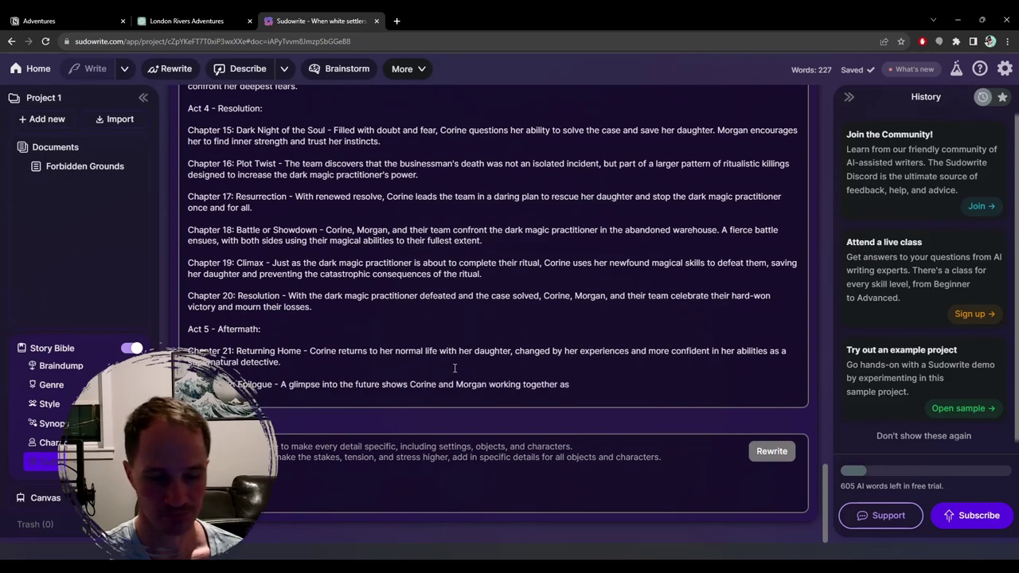
{"action": "scroll", "coordinate": [455, 367], "scroll_direction": "up", "scroll_amount": 10}
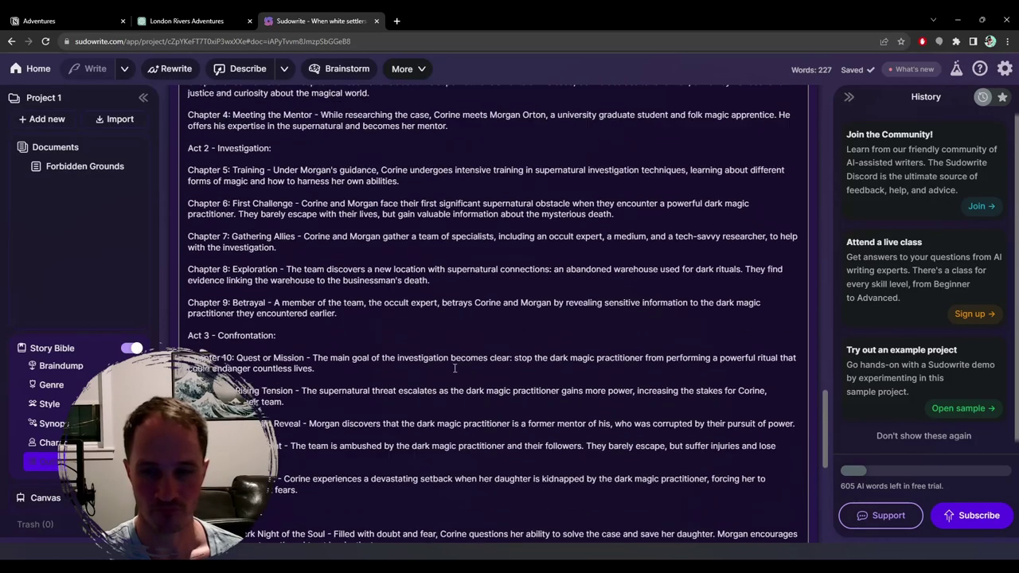
{"action": "scroll", "coordinate": [454, 368], "scroll_direction": "up", "scroll_amount": 4}
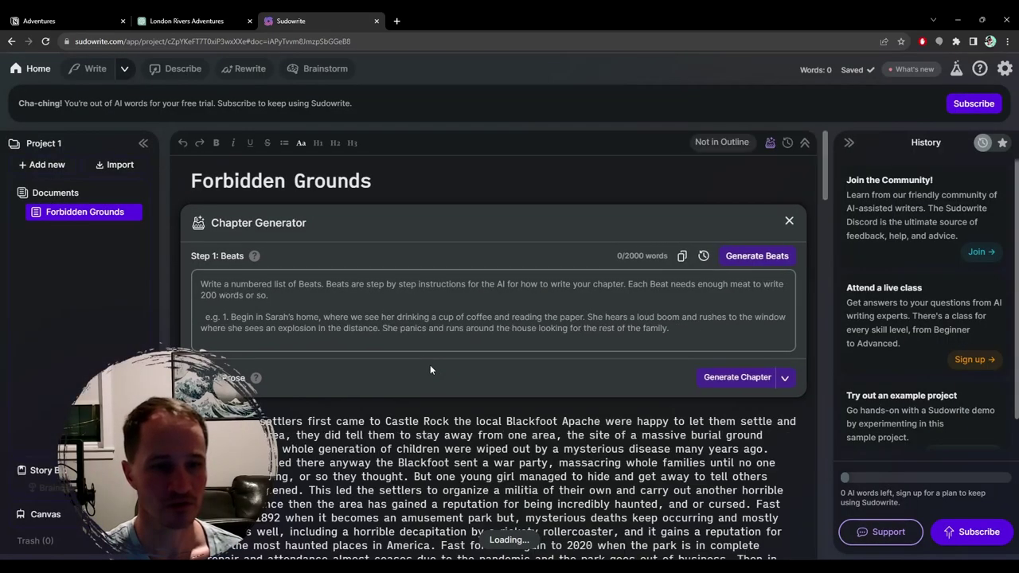
Step: Review the Forbidden Grounds document and its Story Bible sections through to the final outline chapters
{"action": "scroll", "coordinate": [475, 419], "scroll_direction": "down", "scroll_amount": 5}
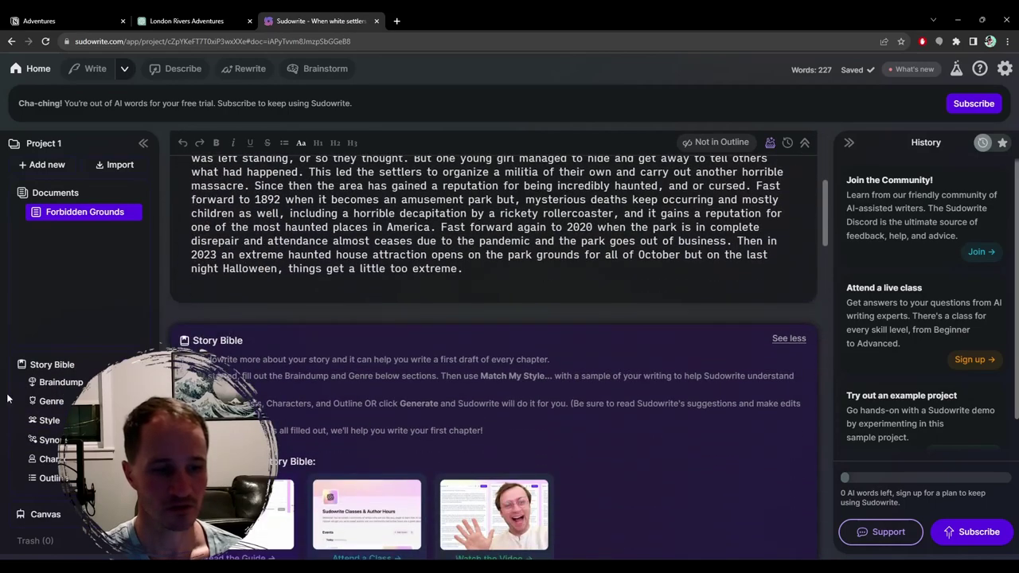
{"action": "scroll", "coordinate": [360, 402], "scroll_direction": "down", "scroll_amount": 10}
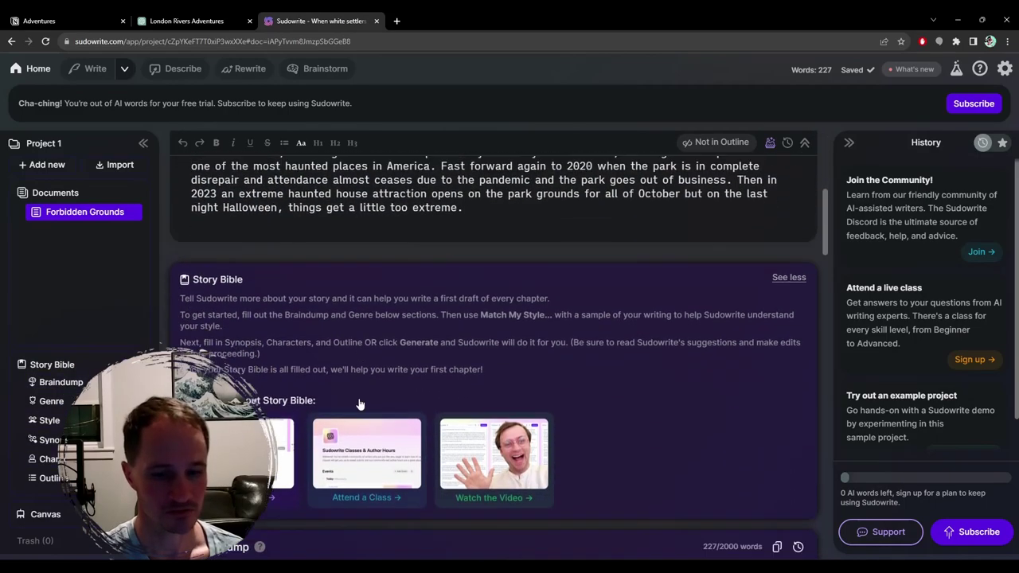
{"action": "scroll", "coordinate": [360, 399], "scroll_direction": "down", "scroll_amount": 10}
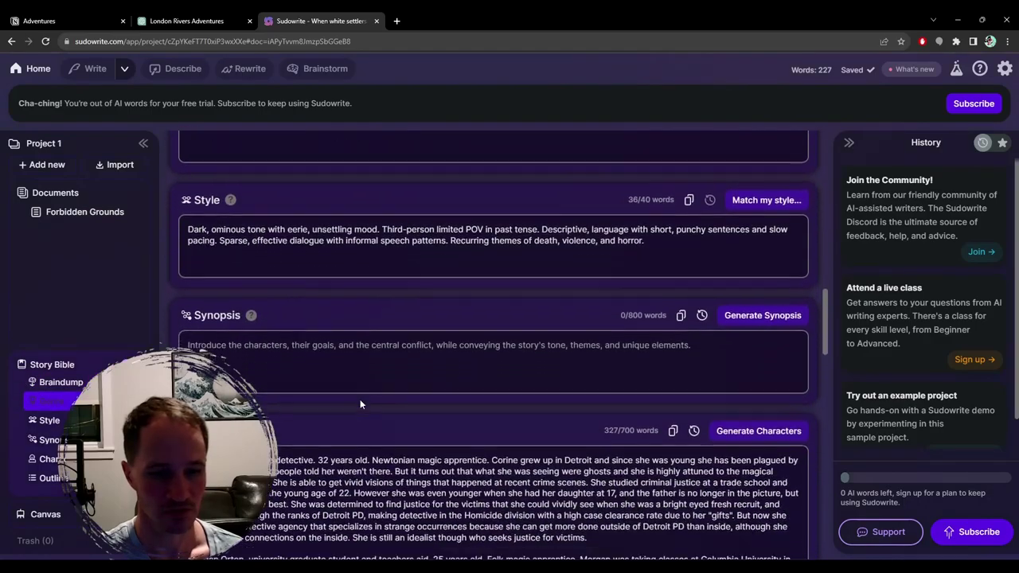
{"action": "scroll", "coordinate": [360, 400], "scroll_direction": "down", "scroll_amount": 10}
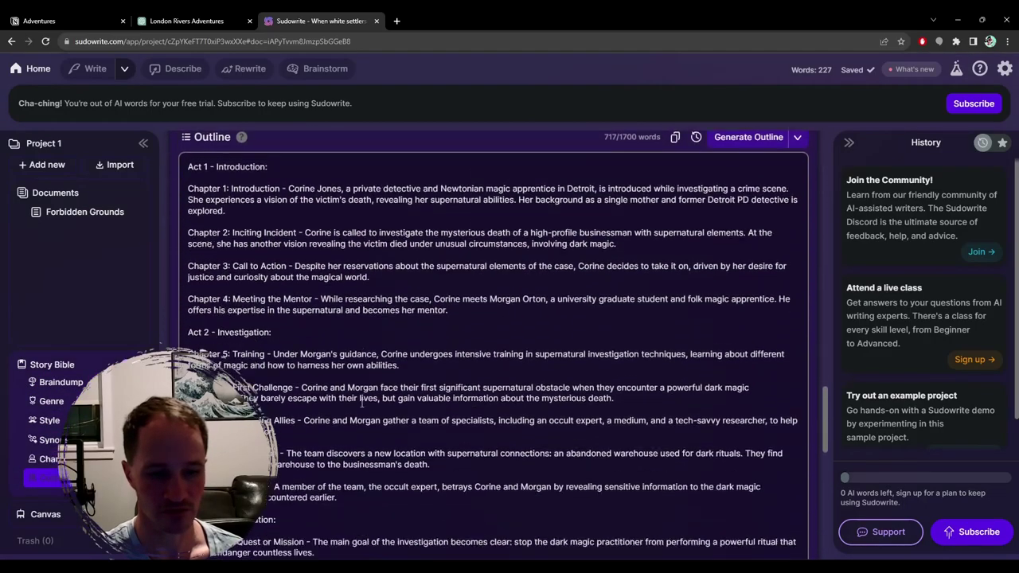
{"action": "scroll", "coordinate": [362, 404], "scroll_direction": "down", "scroll_amount": 1}
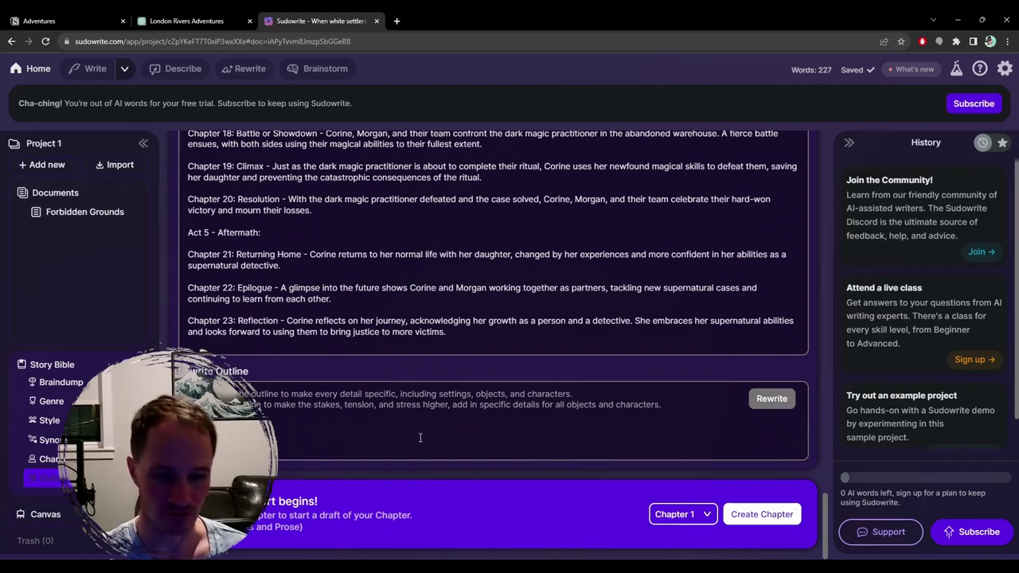
{"action": "scroll", "coordinate": [420, 437], "scroll_direction": "up", "scroll_amount": 3}
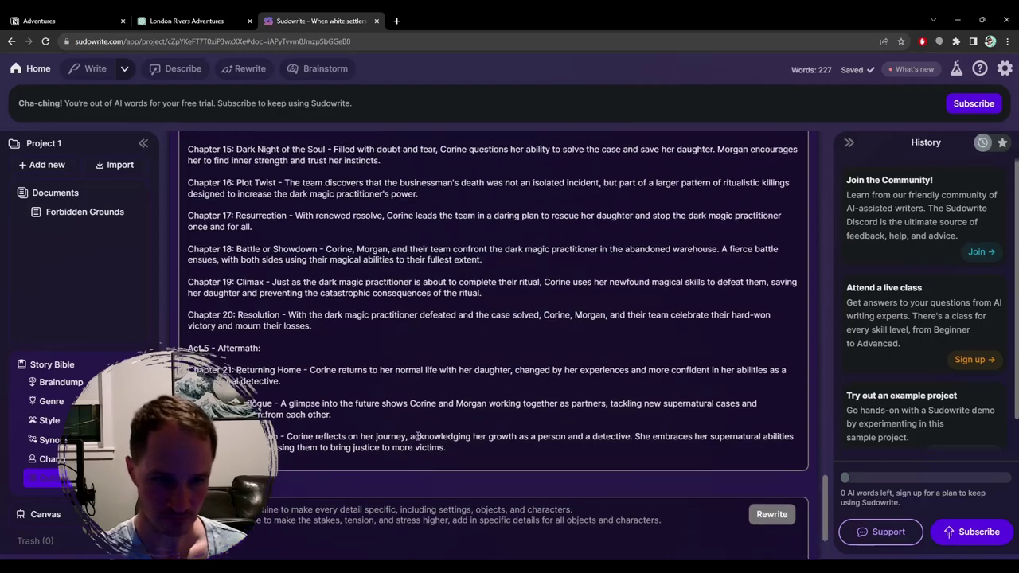
Step: Add "Role playing game adventure for up to six players." to the end of the Story Bible's Genre text
{"action": "scroll", "coordinate": [422, 433], "scroll_direction": "up", "scroll_amount": 10}
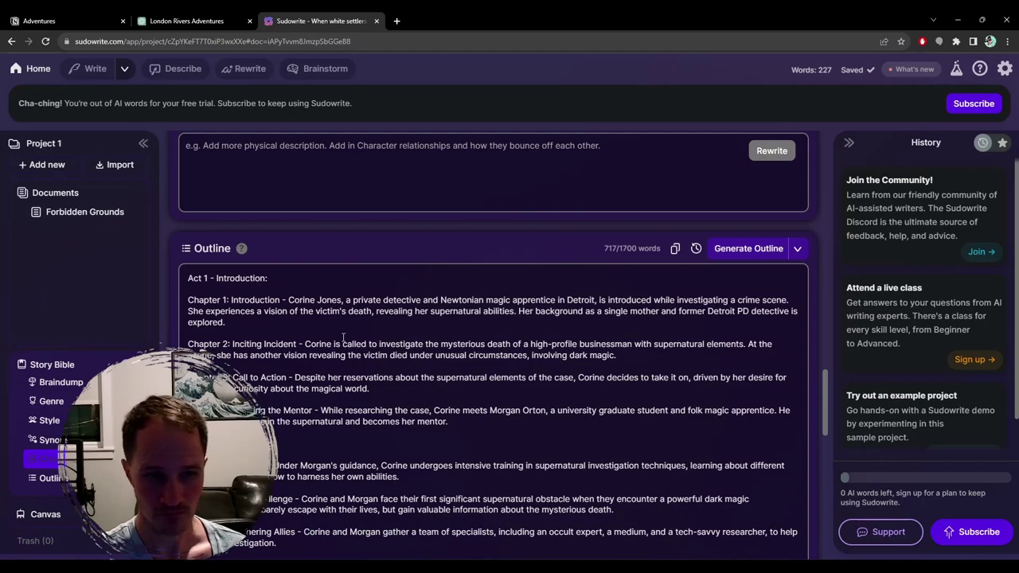
{"action": "scroll", "coordinate": [343, 337], "scroll_direction": "up", "scroll_amount": 10}
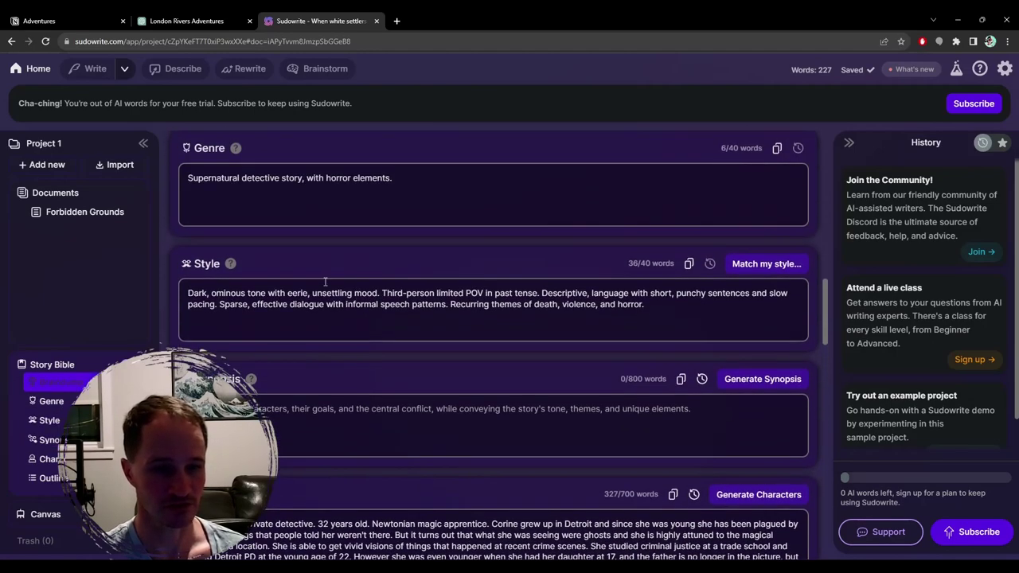
{"action": "left_click", "coordinate": [410, 179]}
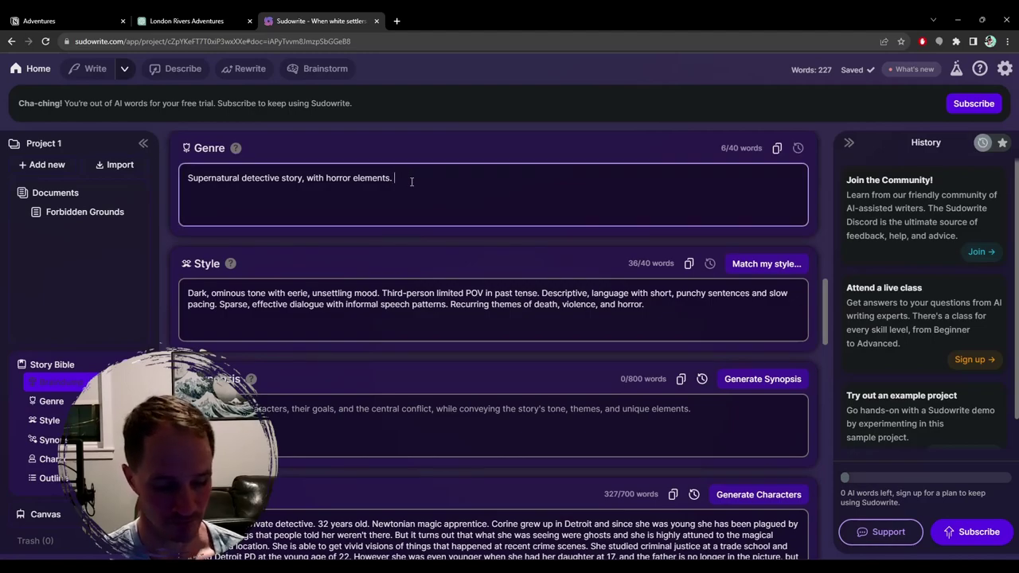
{"action": "type", "text": "Role-playing game adventure for up to"}
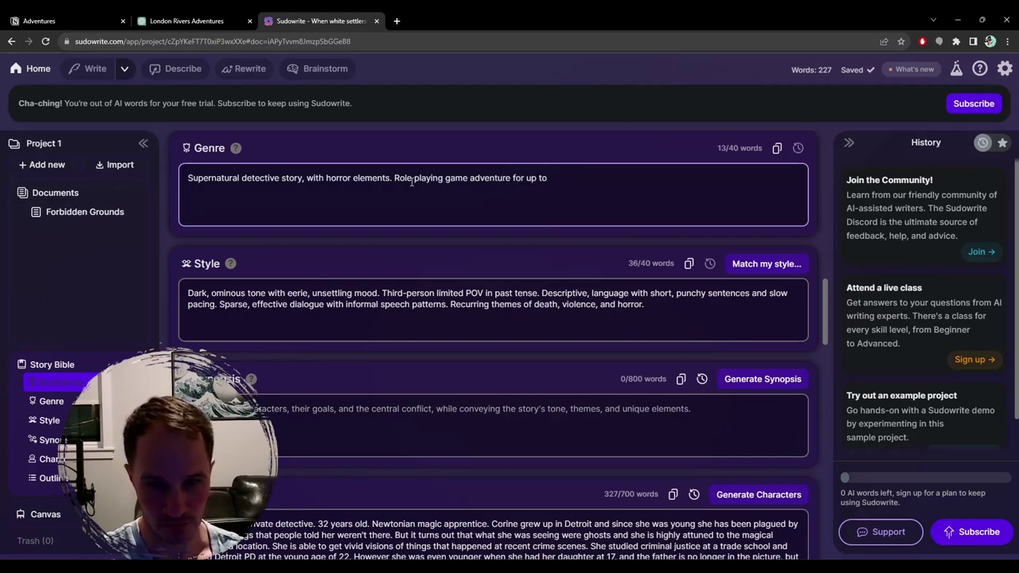
{"action": "type", "text": " si"}
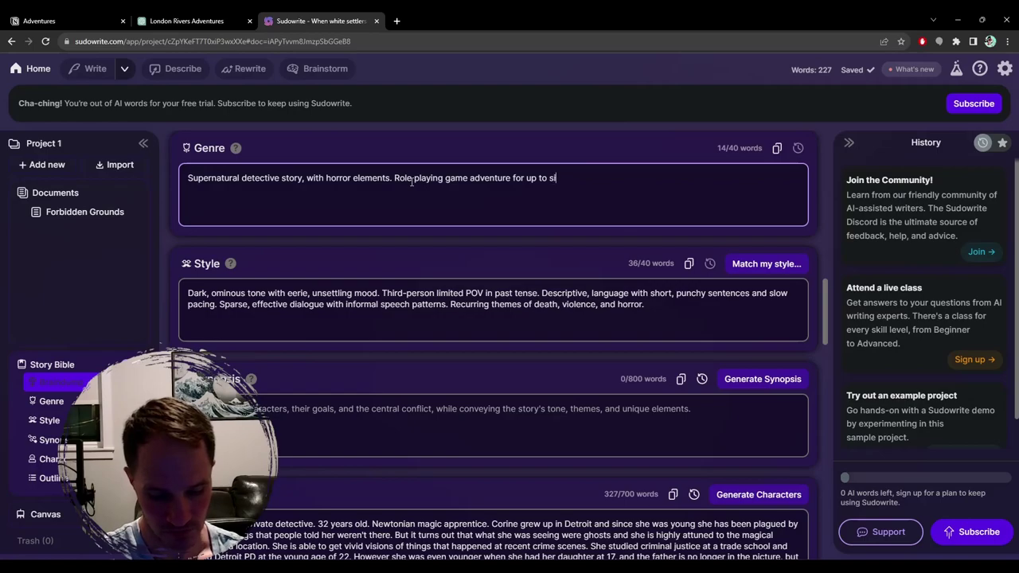
{"action": "type", "text": "x pl"}
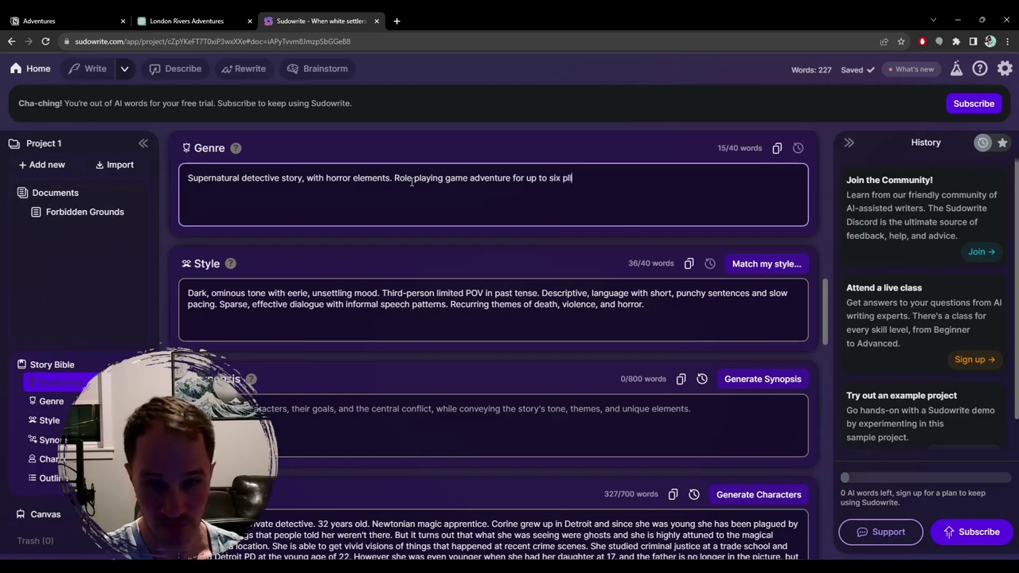
{"action": "type", "text": "ayers."}
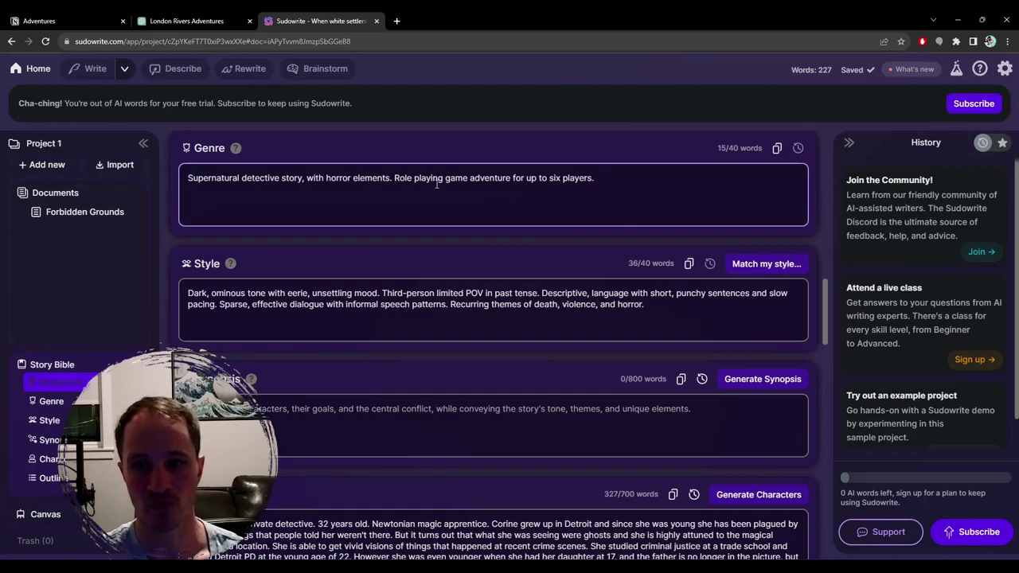
Step: Look over the Synopsis, Characters and Outline sections that follow the Genre text, including the closing chapters
{"action": "scroll", "coordinate": [461, 196], "scroll_direction": "down", "scroll_amount": 2}
{"action": "scroll", "coordinate": [461, 196], "scroll_direction": "down", "scroll_amount": 9}
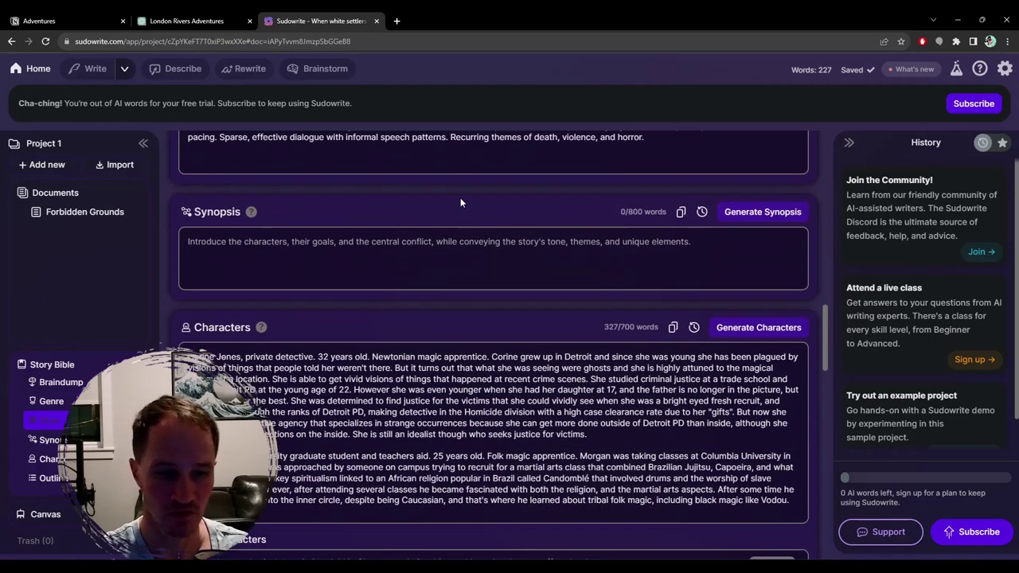
{"action": "scroll", "coordinate": [458, 202], "scroll_direction": "down", "scroll_amount": 15}
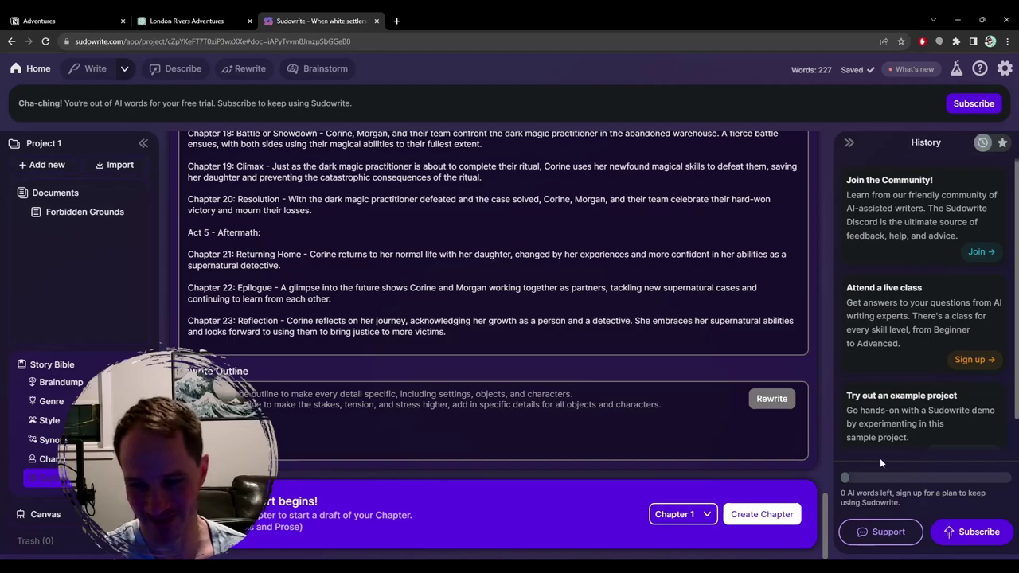
{"action": "scroll", "coordinate": [533, 328], "scroll_direction": "up", "scroll_amount": 3}
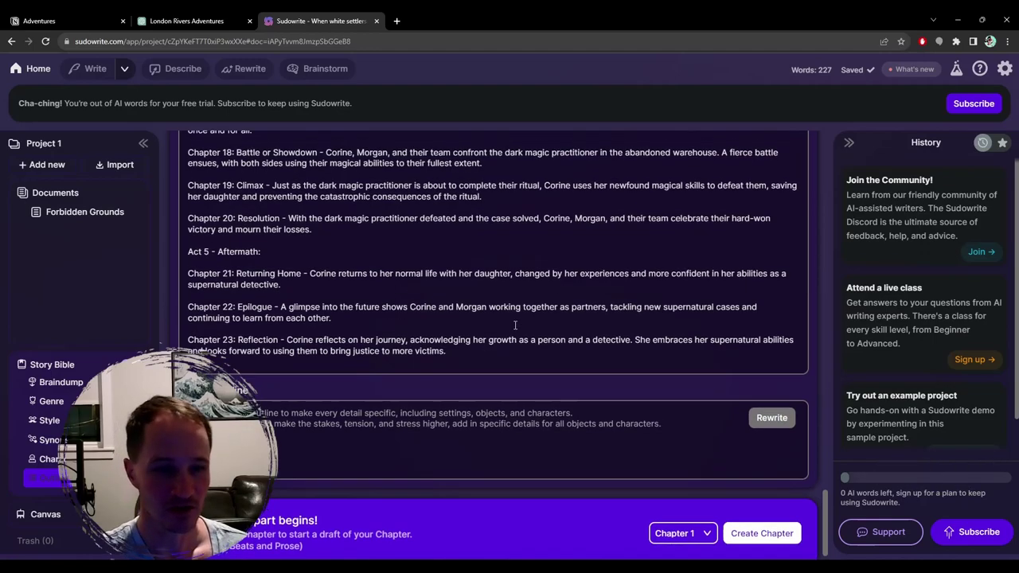
{"action": "scroll", "coordinate": [515, 326], "scroll_direction": "up", "scroll_amount": 2}
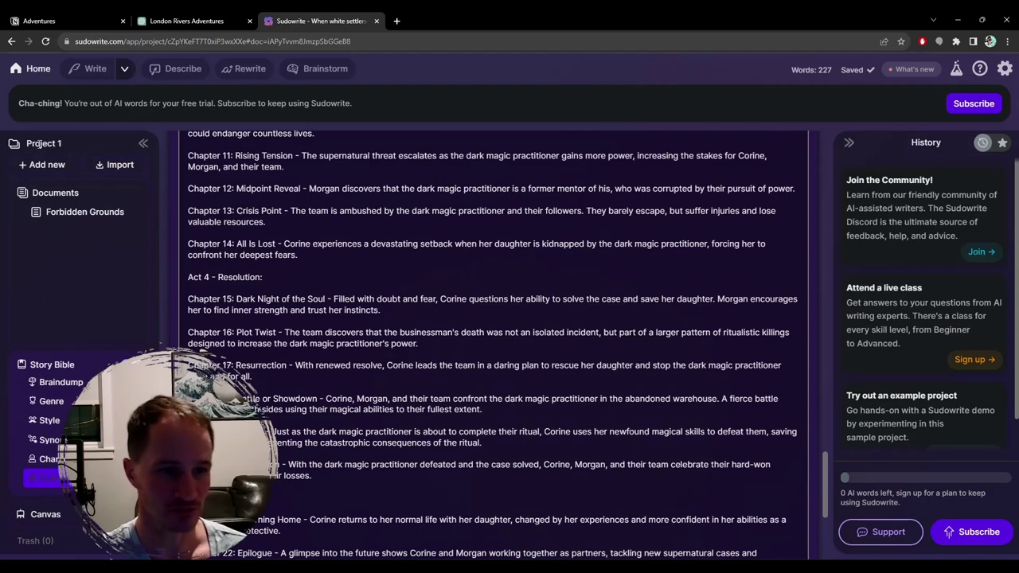
Step: Go back to the project list, reopen Project 1 and review its Braindump, Genre and opening outline acts
{"action": "left_click", "coordinate": [26, 70]}
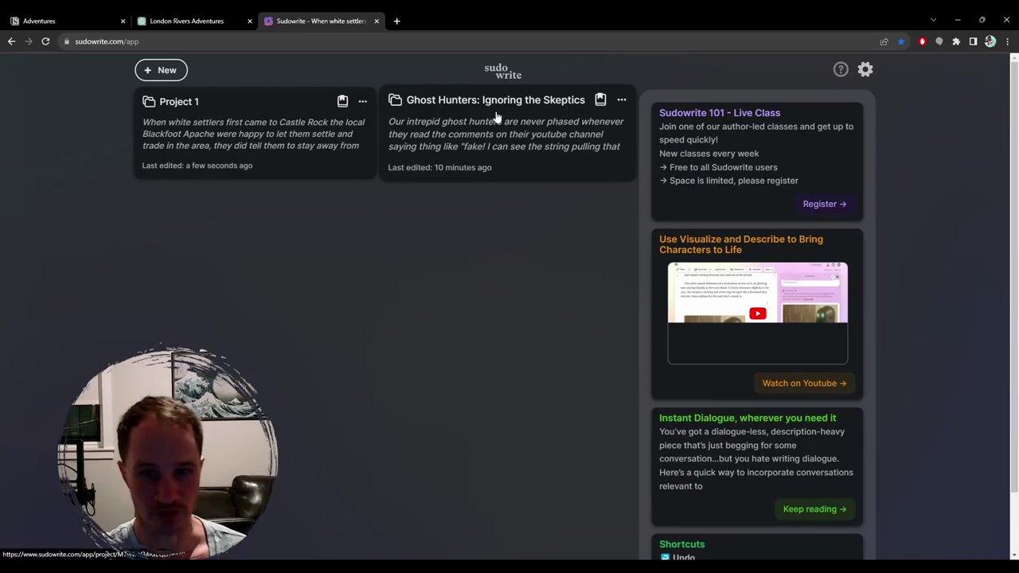
{"action": "left_click", "coordinate": [235, 141]}
{"action": "scroll", "coordinate": [404, 332], "scroll_direction": "down", "scroll_amount": 10}
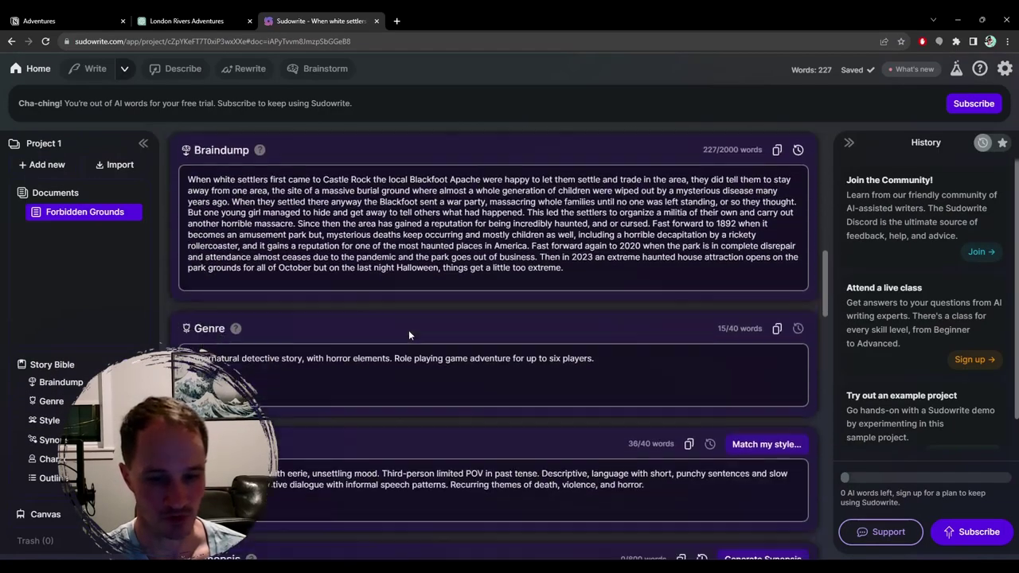
{"action": "scroll", "coordinate": [406, 332], "scroll_direction": "down", "scroll_amount": 15}
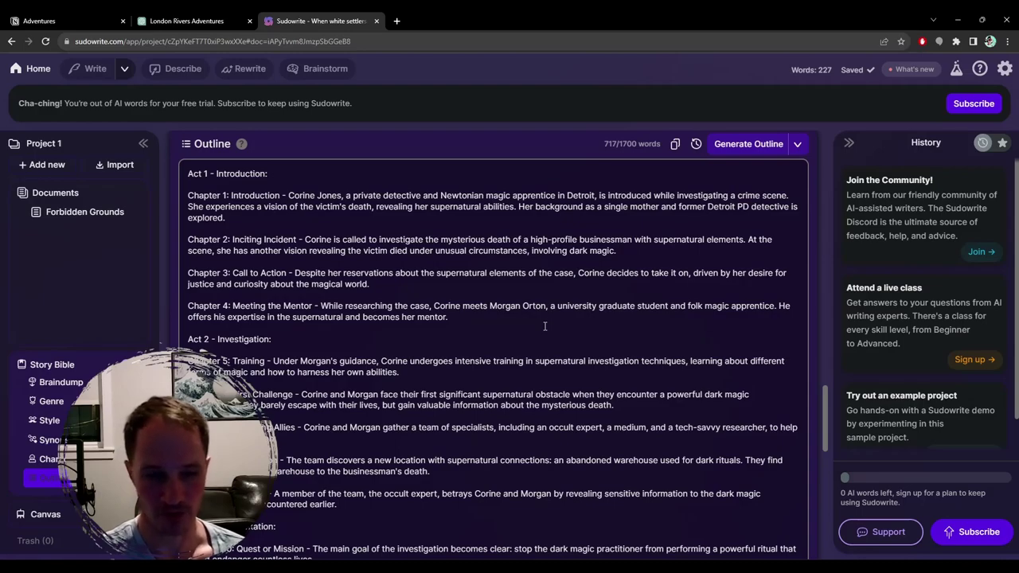
{"action": "scroll", "coordinate": [544, 326], "scroll_direction": "down", "scroll_amount": 3}
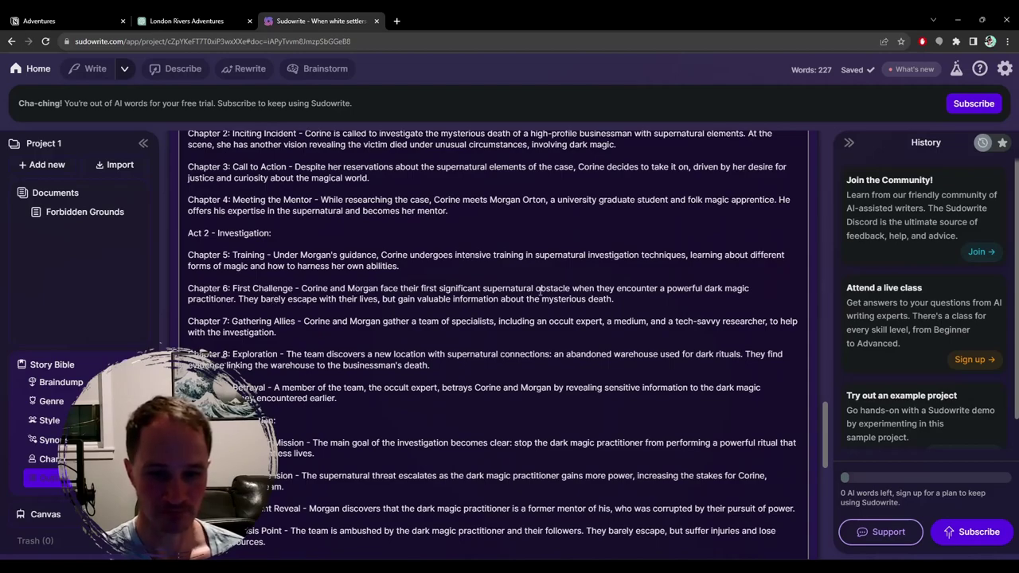
{"action": "scroll", "coordinate": [563, 295], "scroll_direction": "up", "scroll_amount": 3}
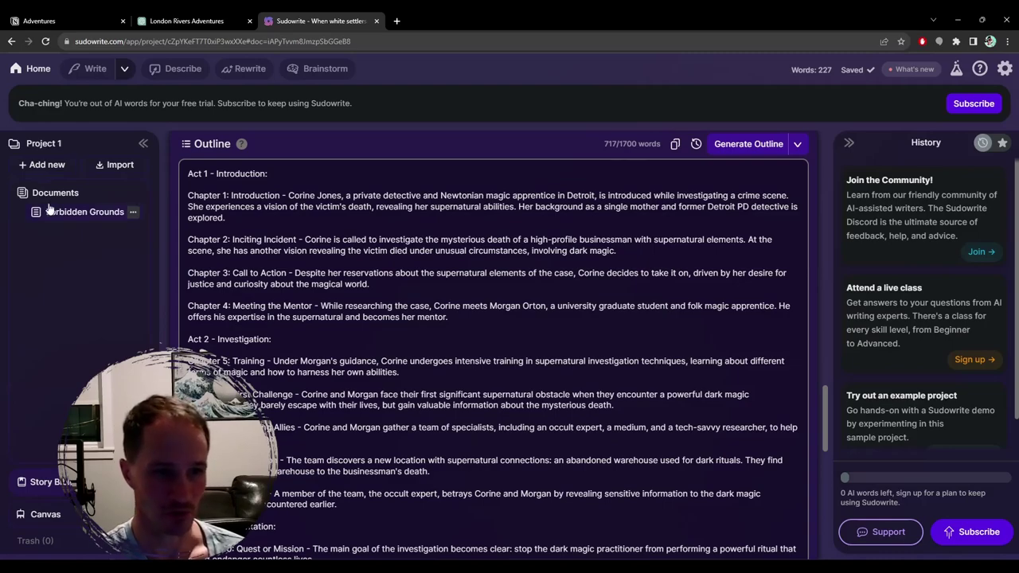
Step: Switch to the "Ghost Hunters: Ignoring the Skeptics" project and review its Braindump, Genre, Style and Synopsis sections
{"action": "left_click", "coordinate": [32, 68]}
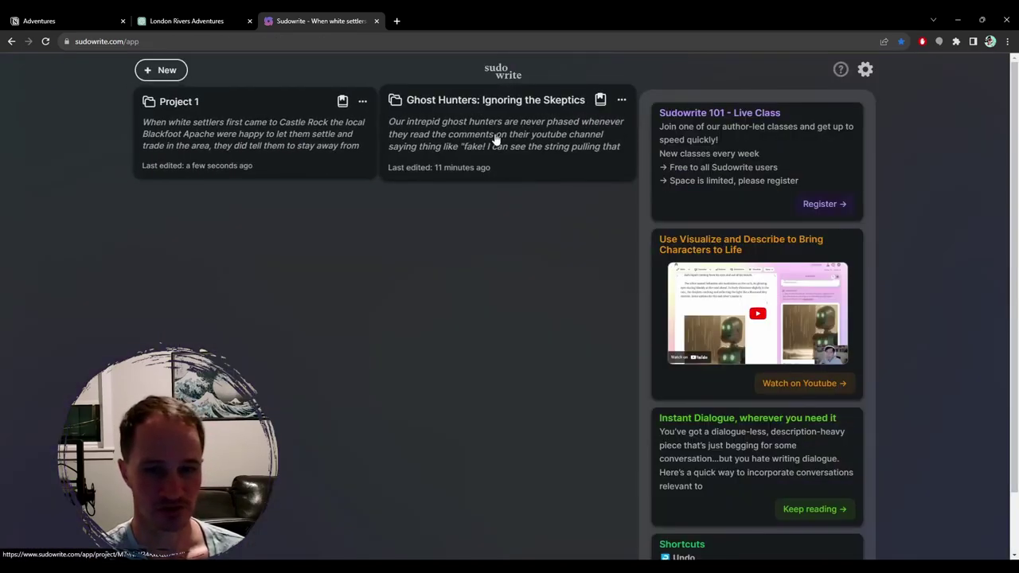
{"action": "left_click", "coordinate": [494, 136]}
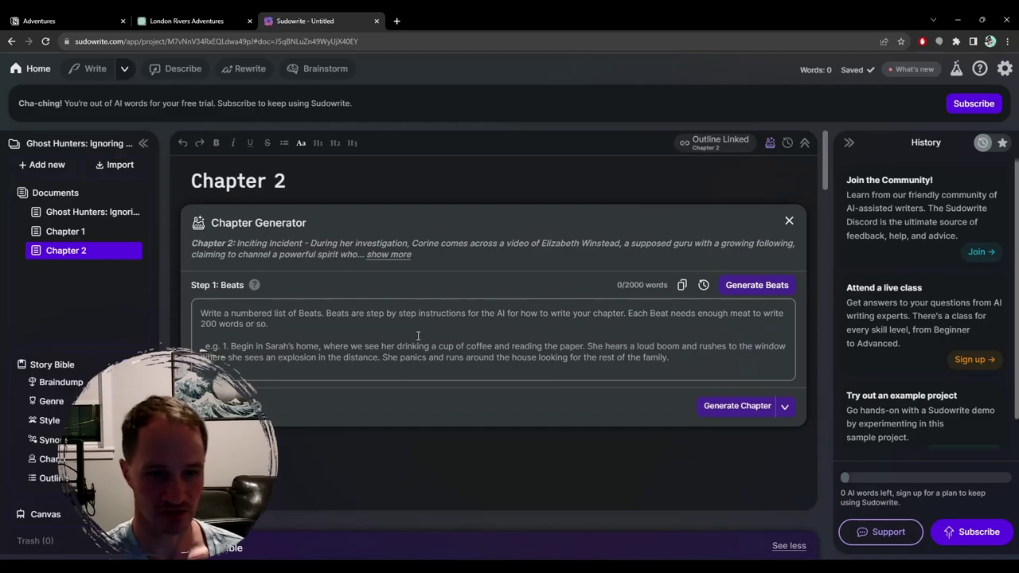
{"action": "scroll", "coordinate": [418, 335], "scroll_direction": "down", "scroll_amount": 10}
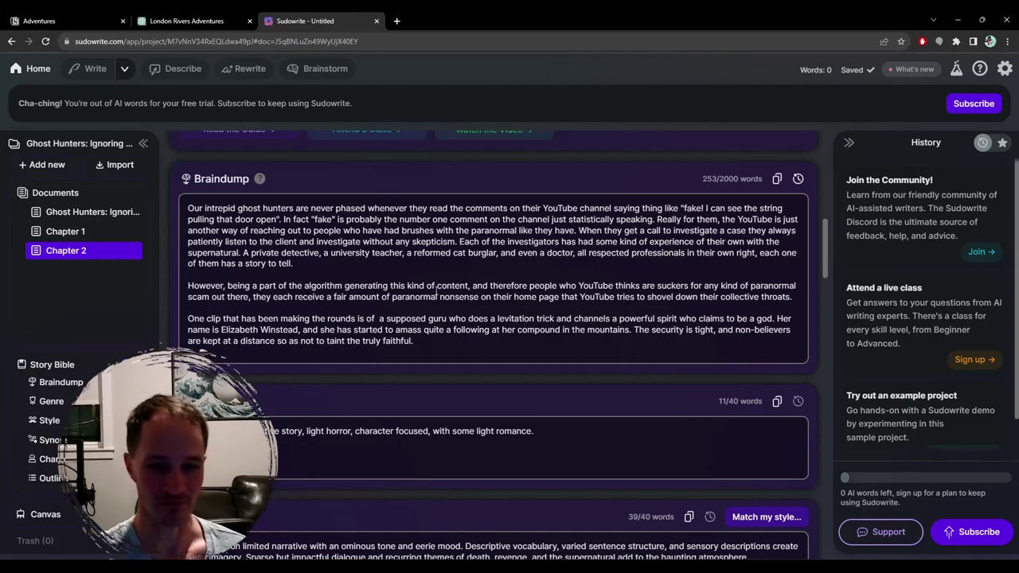
{"action": "scroll", "coordinate": [437, 290], "scroll_direction": "down", "scroll_amount": 1}
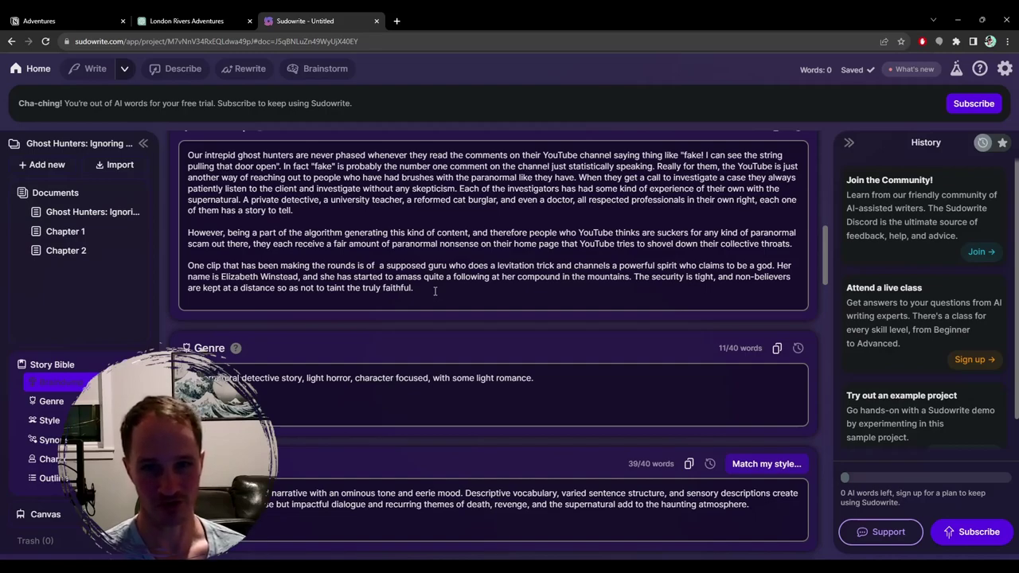
{"action": "scroll", "coordinate": [435, 291], "scroll_direction": "down", "scroll_amount": 3}
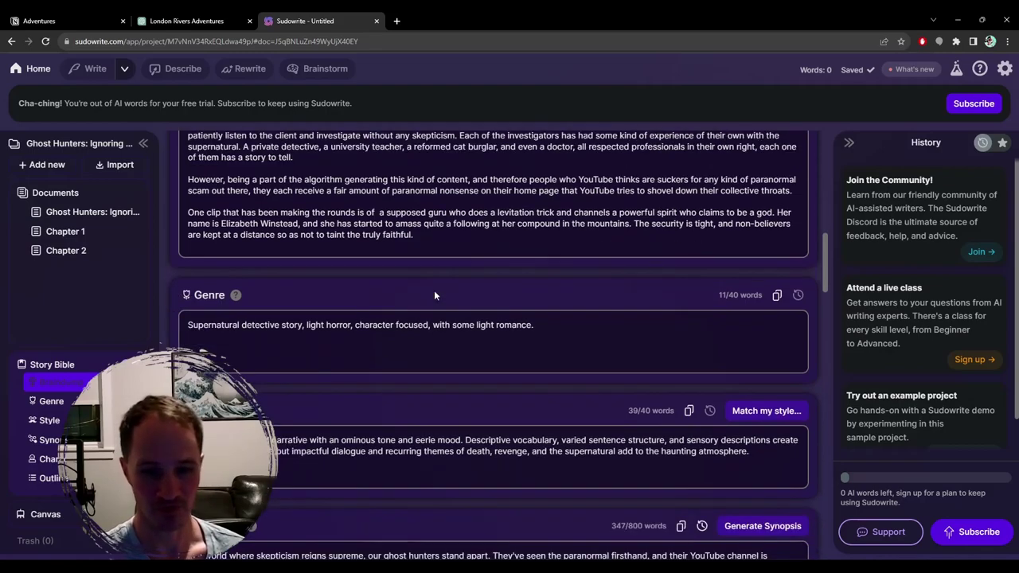
{"action": "scroll", "coordinate": [430, 296], "scroll_direction": "down", "scroll_amount": 1}
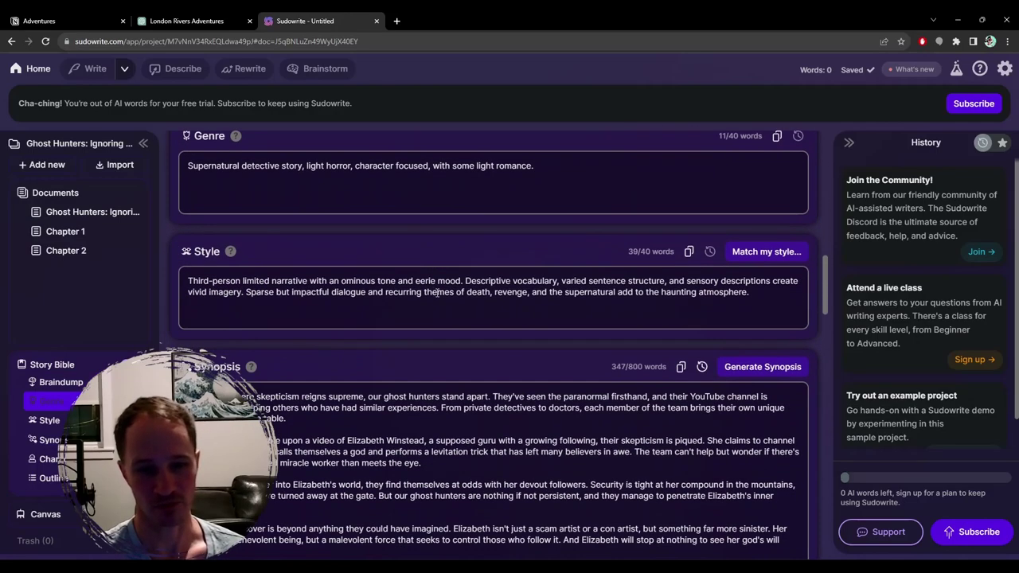
{"action": "scroll", "coordinate": [438, 292], "scroll_direction": "down", "scroll_amount": 1}
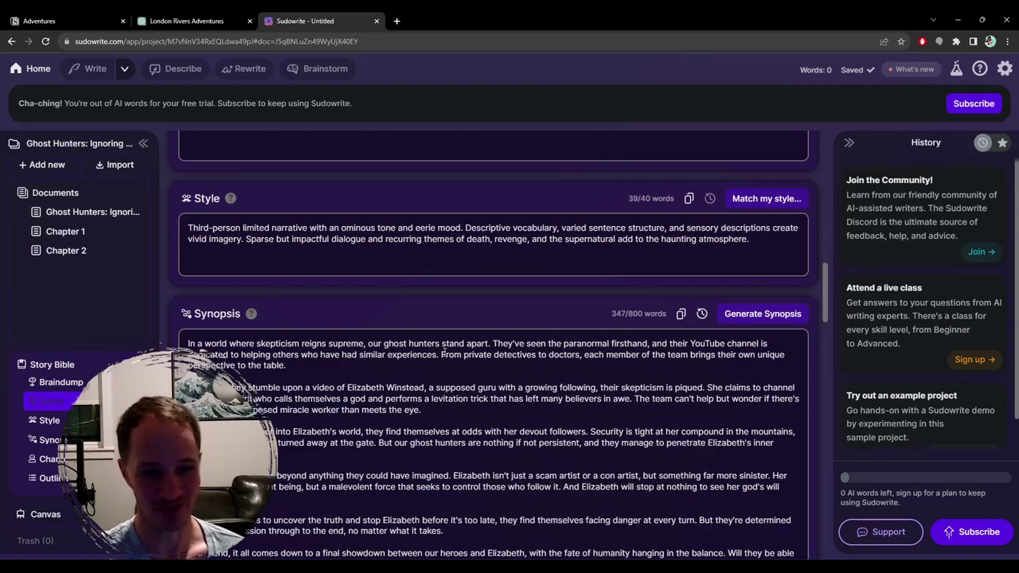
{"action": "scroll", "coordinate": [444, 353], "scroll_direction": "down", "scroll_amount": 1}
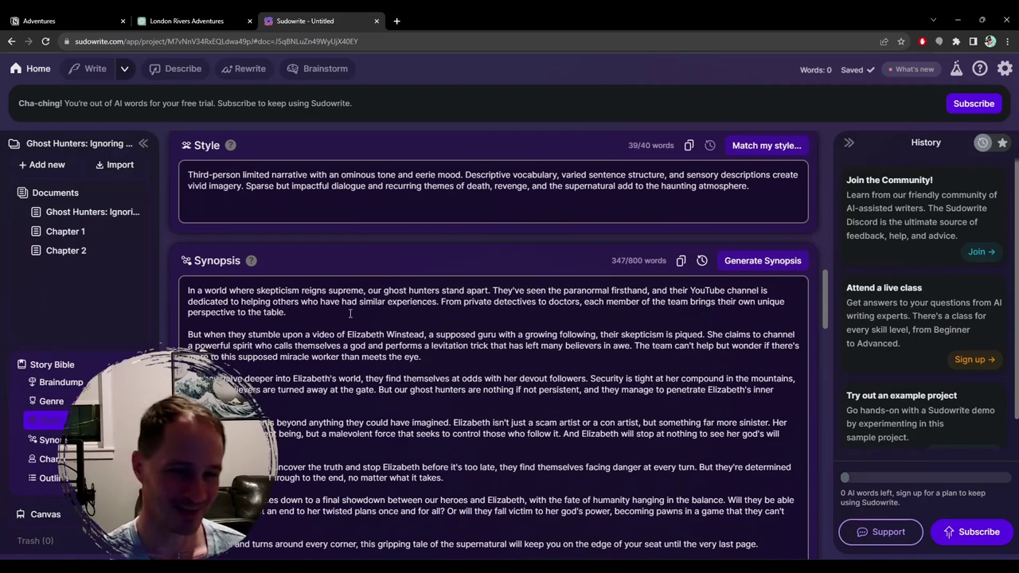
{"action": "scroll", "coordinate": [334, 307], "scroll_direction": "down", "scroll_amount": 1}
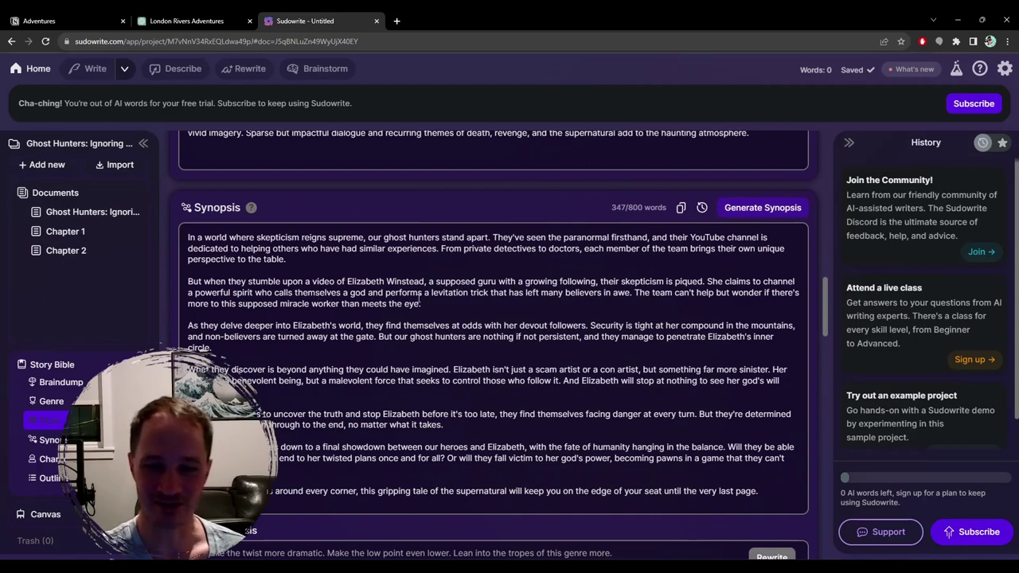
{"action": "scroll", "coordinate": [426, 297], "scroll_direction": "down", "scroll_amount": 1}
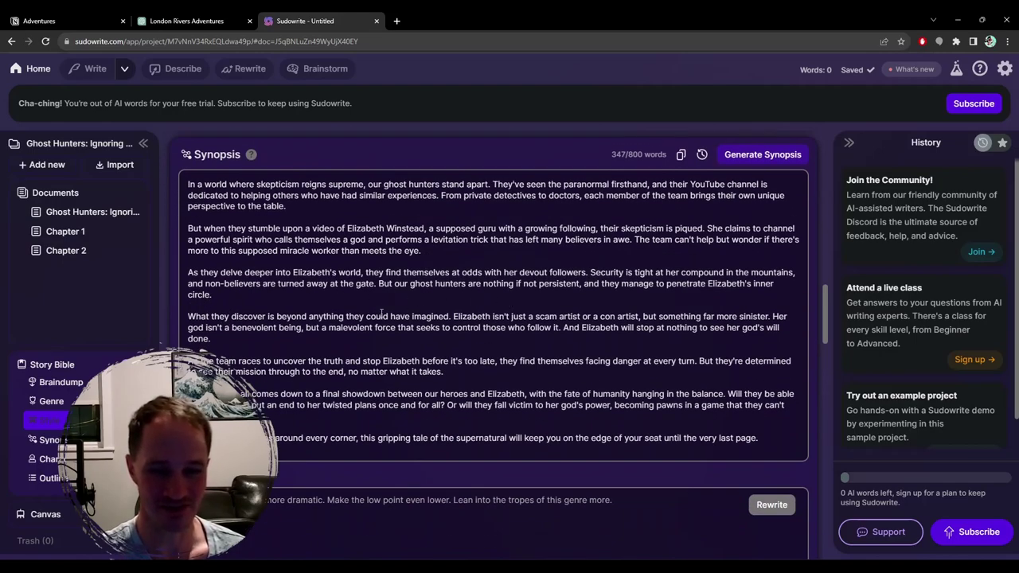
Step: Look through the Characters section and the whole Outline down to the Chapter 22 epilogue
{"action": "scroll", "coordinate": [366, 388], "scroll_direction": "down", "scroll_amount": 4}
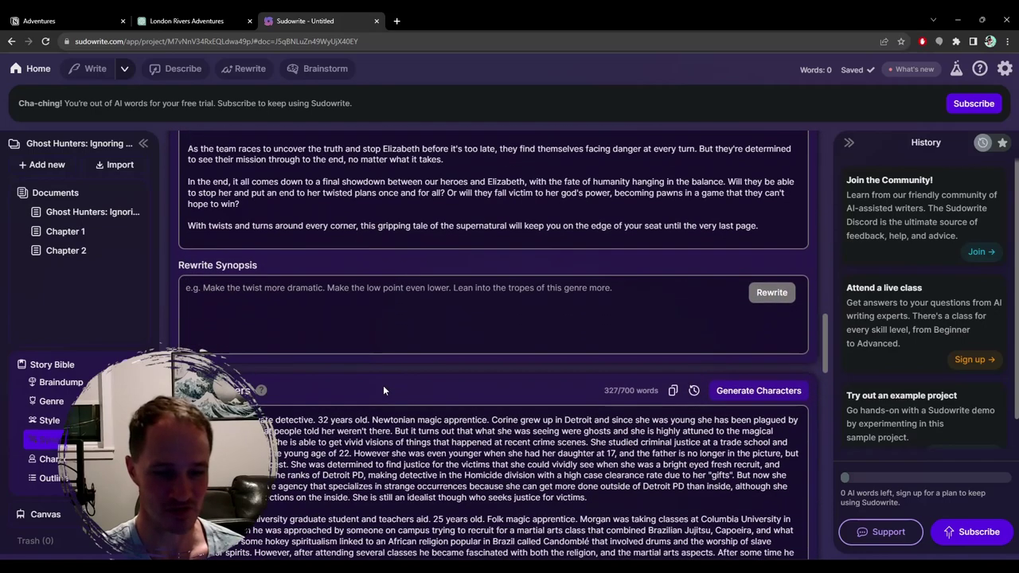
{"action": "scroll", "coordinate": [383, 386], "scroll_direction": "down", "scroll_amount": 5}
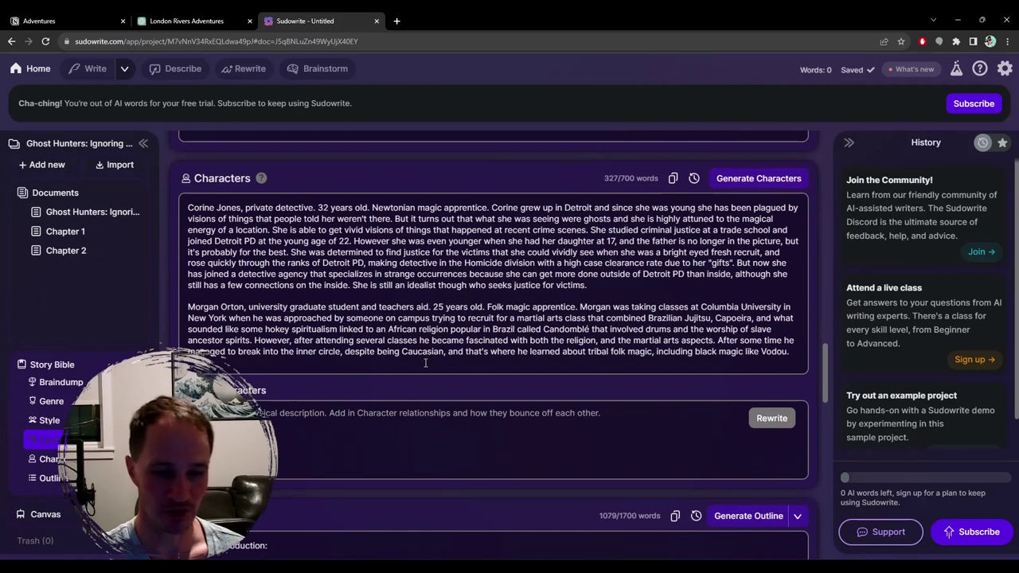
{"action": "scroll", "coordinate": [348, 360], "scroll_direction": "down", "scroll_amount": 2}
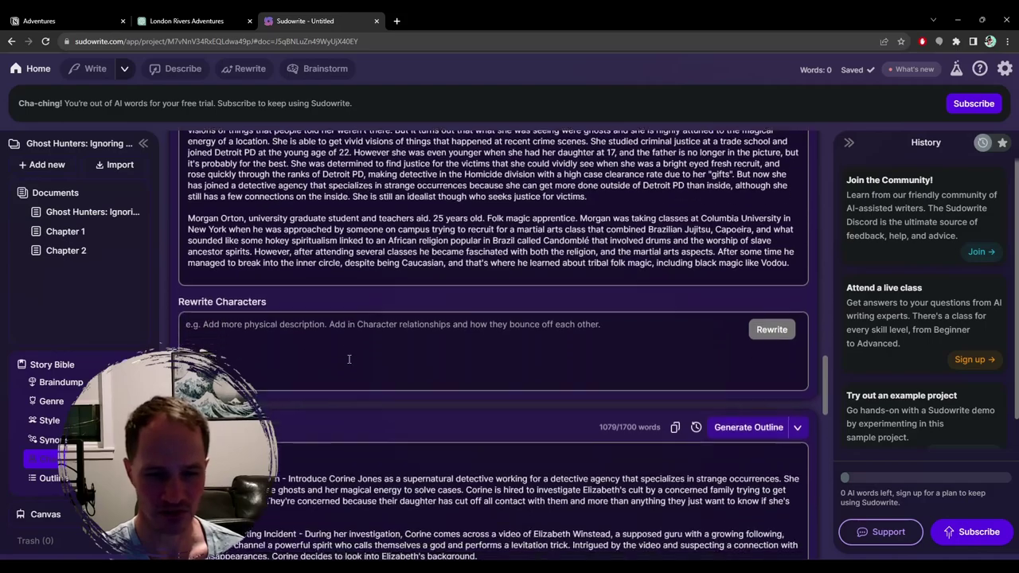
{"action": "scroll", "coordinate": [355, 278], "scroll_direction": "down", "scroll_amount": 10}
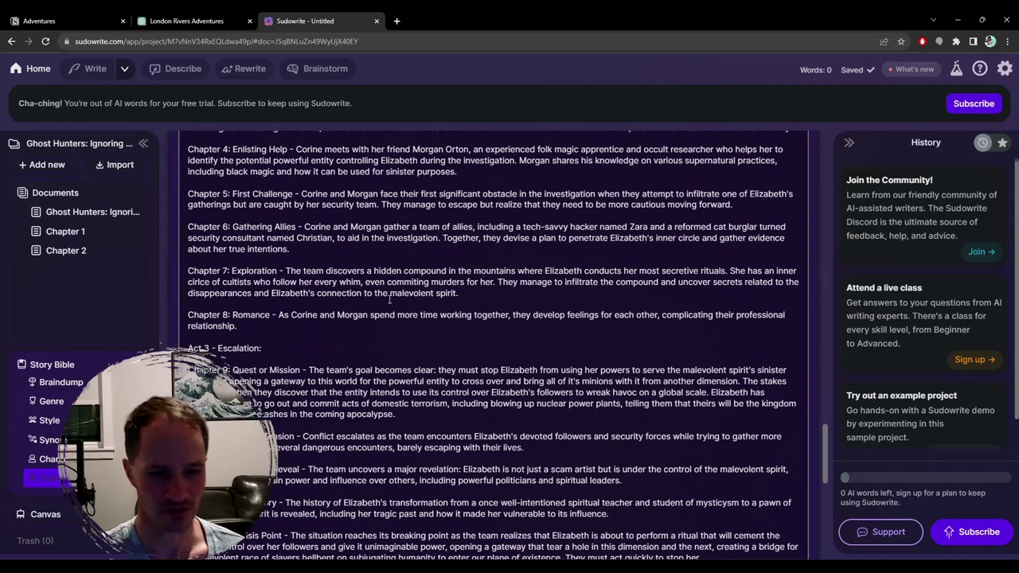
{"action": "scroll", "coordinate": [389, 299], "scroll_direction": "down", "scroll_amount": 10}
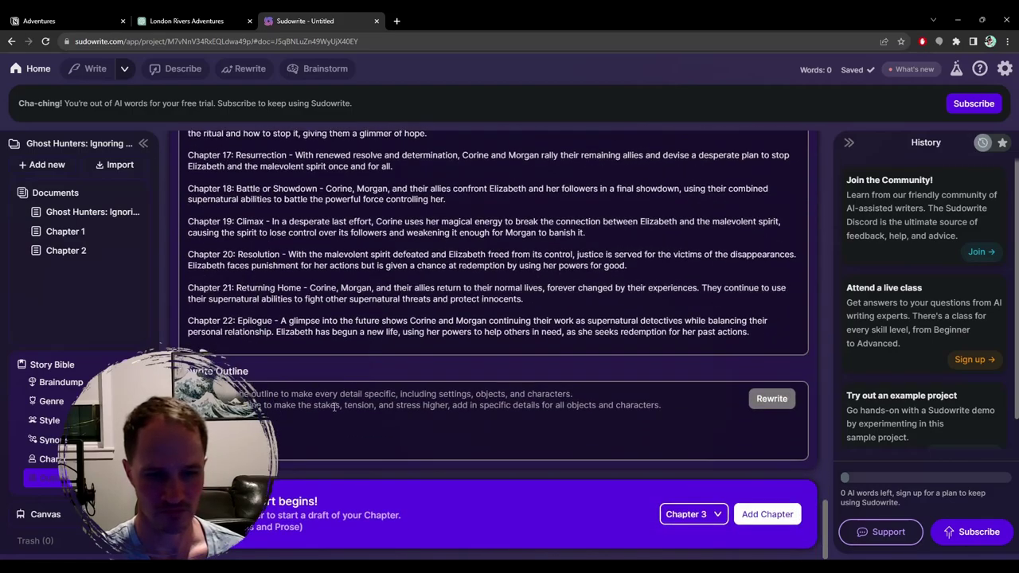
Step: Remove the stray word "the" before "an evil entity" in the outline's Chapter 3: Call to Action entry
{"action": "scroll", "coordinate": [334, 407], "scroll_direction": "up", "scroll_amount": 2}
{"action": "scroll", "coordinate": [330, 411], "scroll_direction": "up", "scroll_amount": 2}
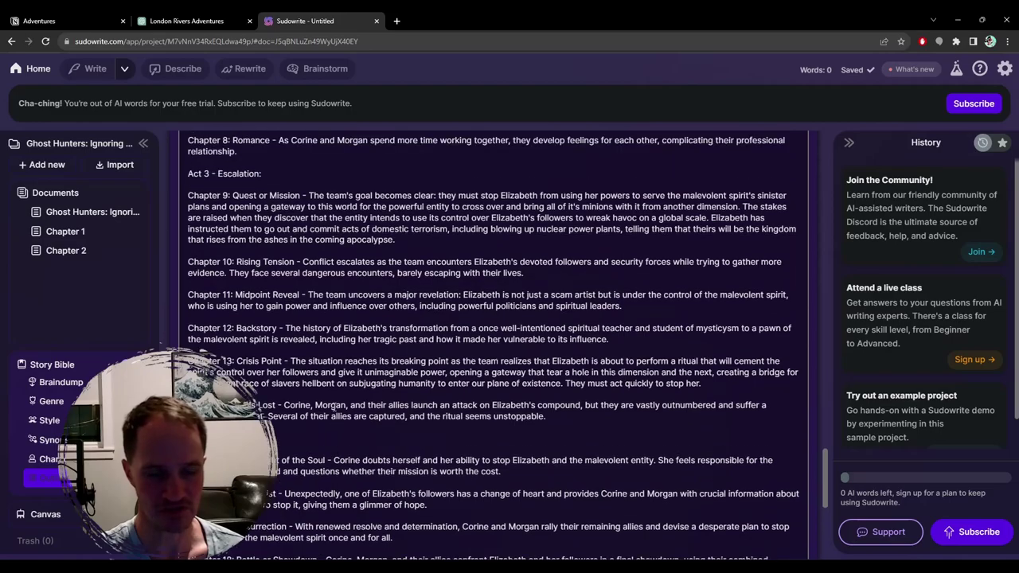
{"action": "scroll", "coordinate": [334, 406], "scroll_direction": "up", "scroll_amount": 5}
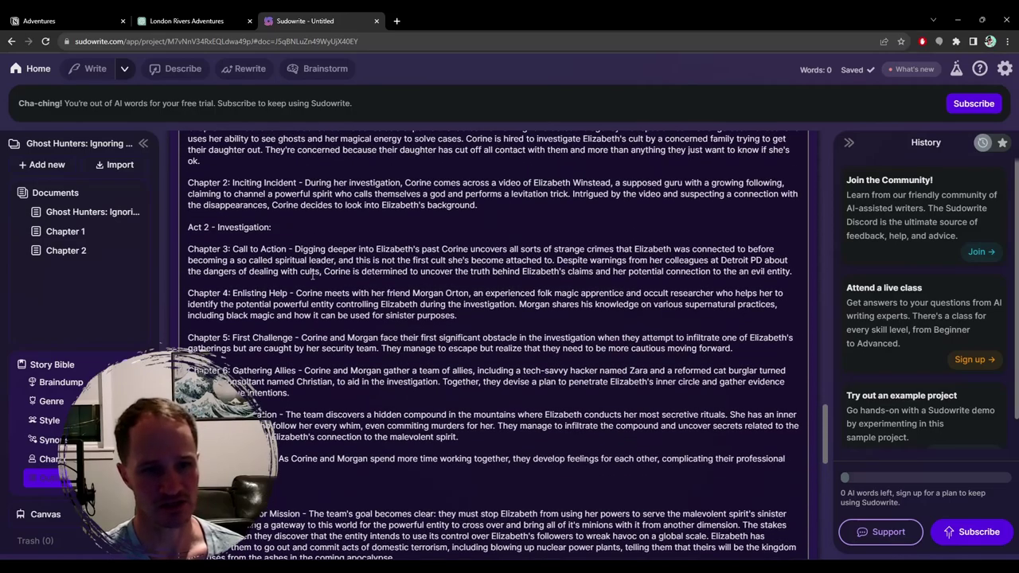
{"action": "scroll", "coordinate": [334, 269], "scroll_direction": "up", "scroll_amount": 1}
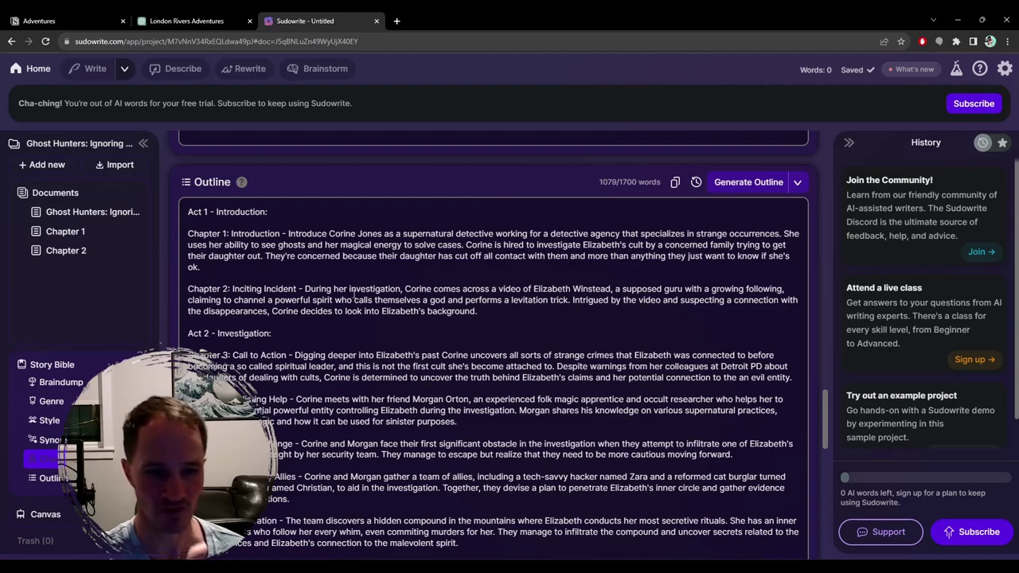
{"action": "scroll", "coordinate": [468, 299], "scroll_direction": "down", "scroll_amount": 1}
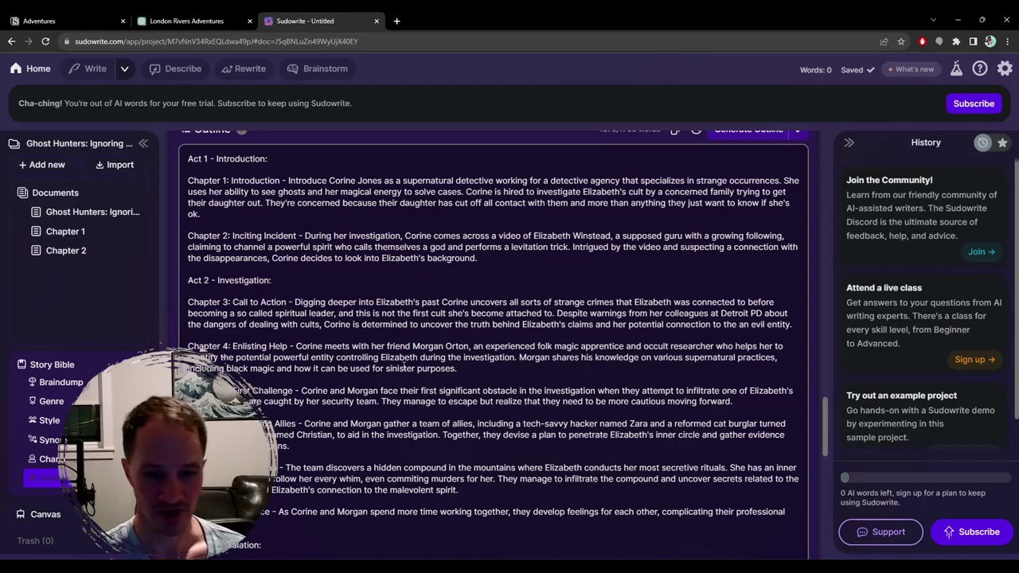
{"action": "scroll", "coordinate": [445, 359], "scroll_direction": "down", "scroll_amount": 1}
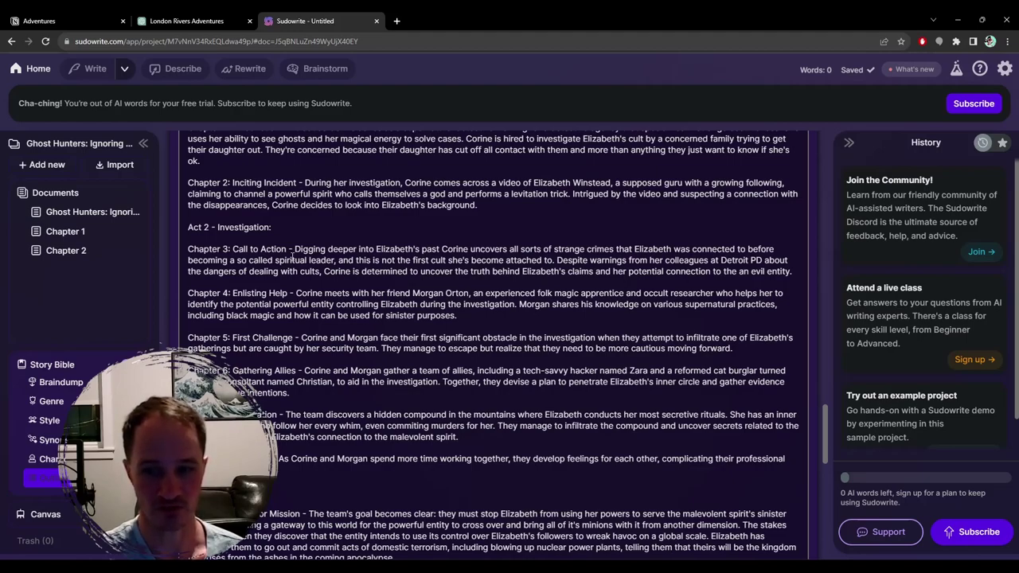
{"action": "left_click", "coordinate": [736, 272]}
{"action": "key", "text": "BackSpace"}
{"action": "key", "text": "BackSpace"}
{"action": "key", "text": "BackSpace"}
{"action": "key", "text": "BackSpace"}
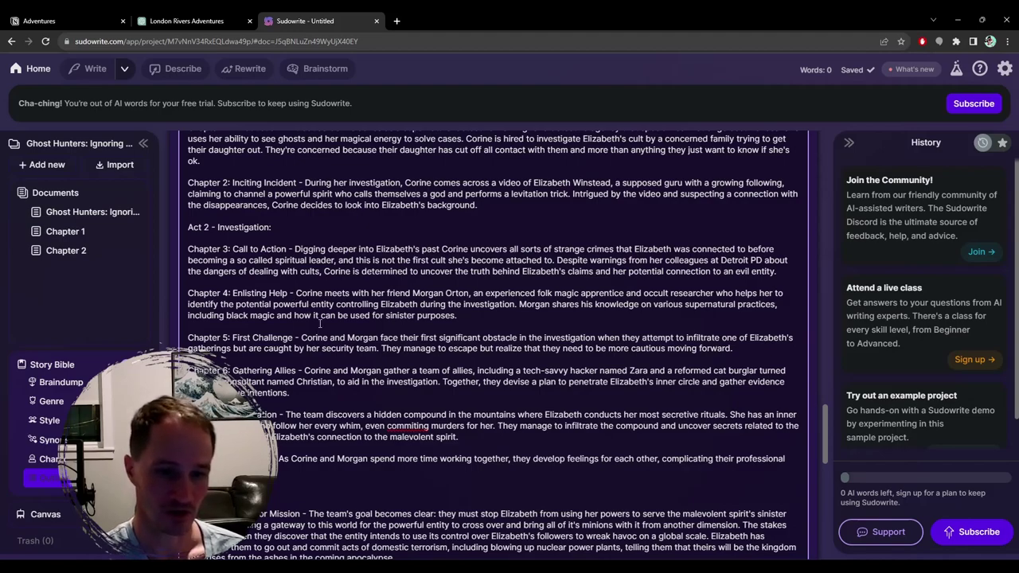
Step: Read the outline chapters that follow Chapter 3, from the investigation act through to the epilogue
{"action": "scroll", "coordinate": [319, 326], "scroll_direction": "down", "scroll_amount": 3}
{"action": "scroll", "coordinate": [554, 248], "scroll_direction": "down", "scroll_amount": 3}
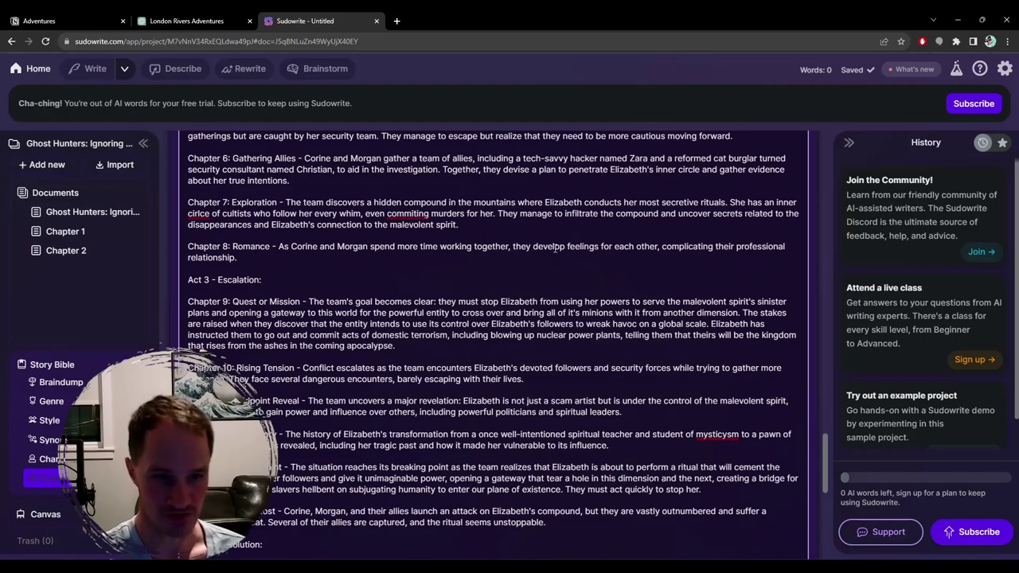
{"action": "scroll", "coordinate": [555, 247], "scroll_direction": "up", "scroll_amount": 2}
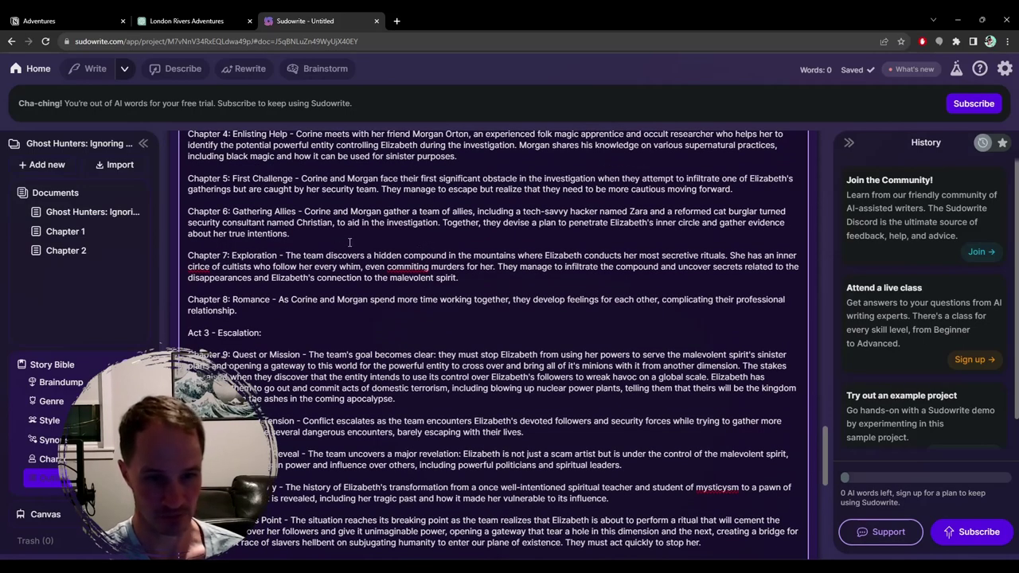
{"action": "scroll", "coordinate": [349, 242], "scroll_direction": "down", "scroll_amount": 3}
{"action": "scroll", "coordinate": [349, 242], "scroll_direction": "down", "scroll_amount": 12}
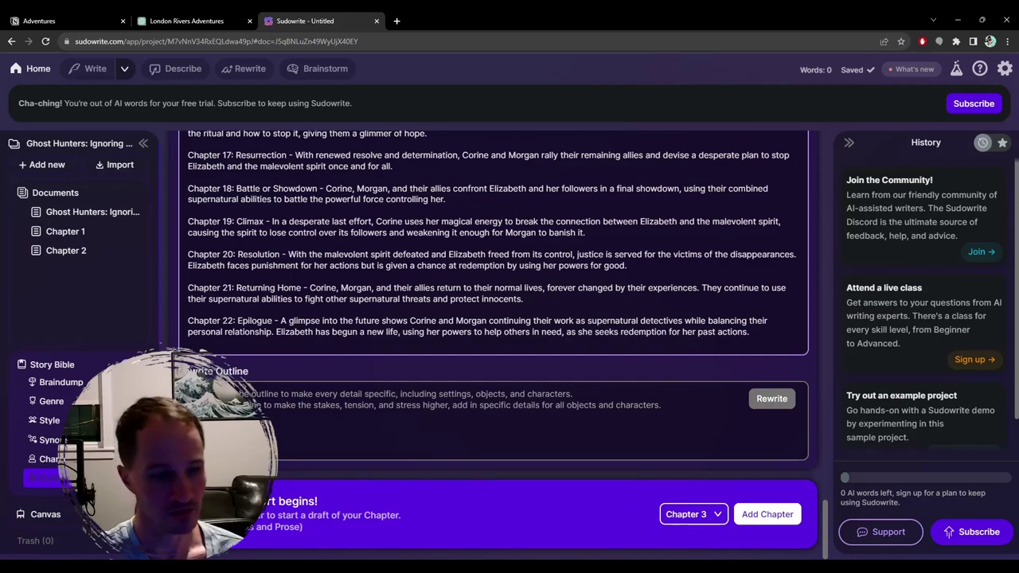
Step: Open the Chapter 1 document and examine its Chapter Generator beats and the start of the generated prose
{"action": "left_click", "coordinate": [67, 232]}
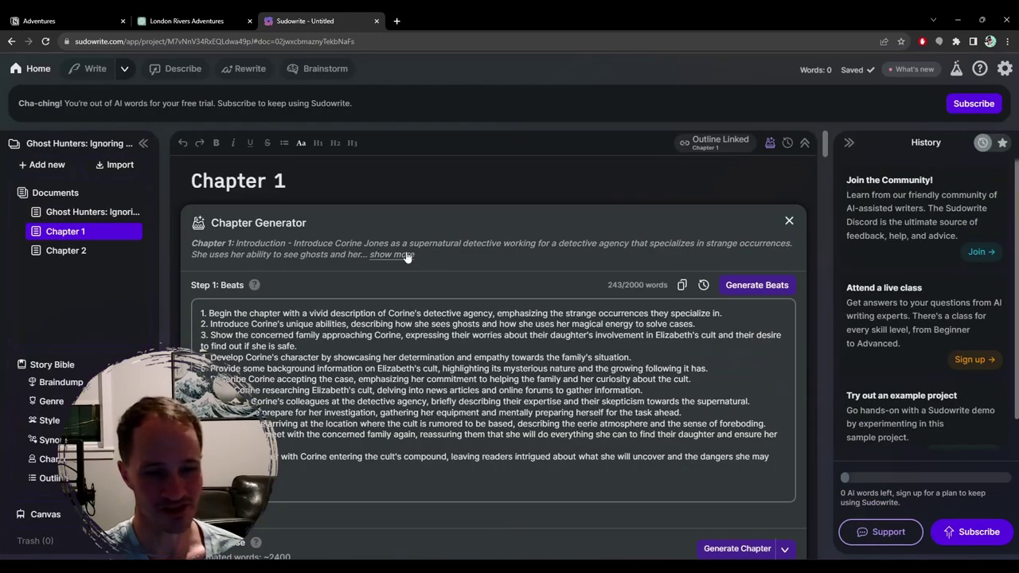
{"action": "scroll", "coordinate": [406, 253], "scroll_direction": "down", "scroll_amount": 2}
{"action": "scroll", "coordinate": [407, 252], "scroll_direction": "up", "scroll_amount": 1}
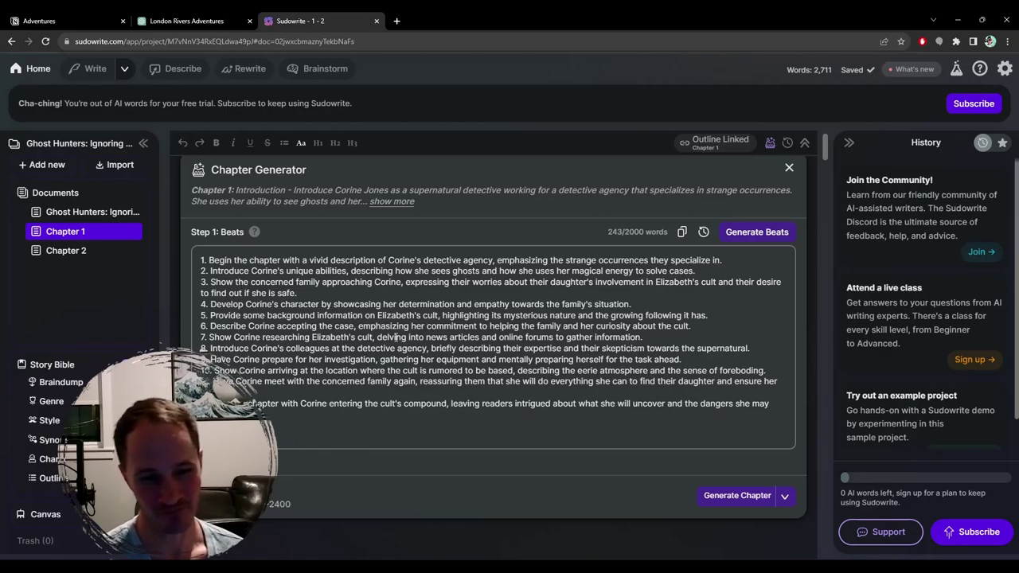
{"action": "scroll", "coordinate": [409, 337], "scroll_direction": "down", "scroll_amount": 3}
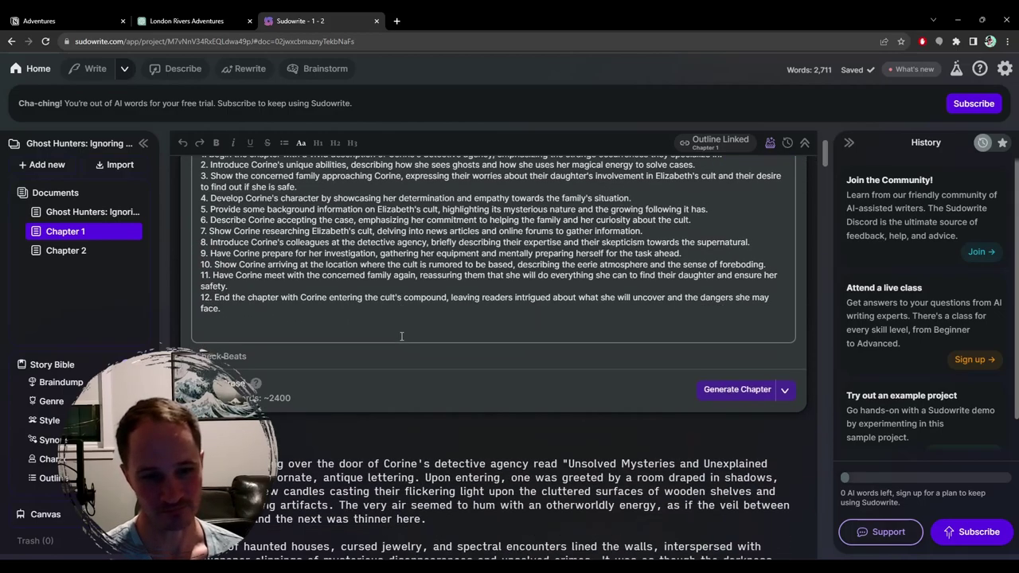
{"action": "scroll", "coordinate": [413, 327], "scroll_direction": "down", "scroll_amount": 1}
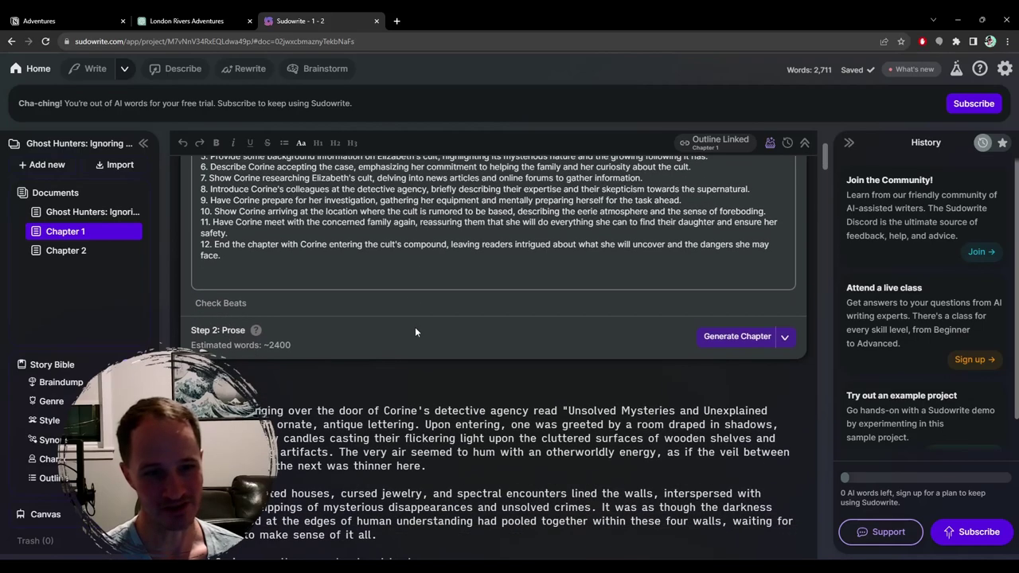
{"action": "scroll", "coordinate": [413, 331], "scroll_direction": "up", "scroll_amount": 1}
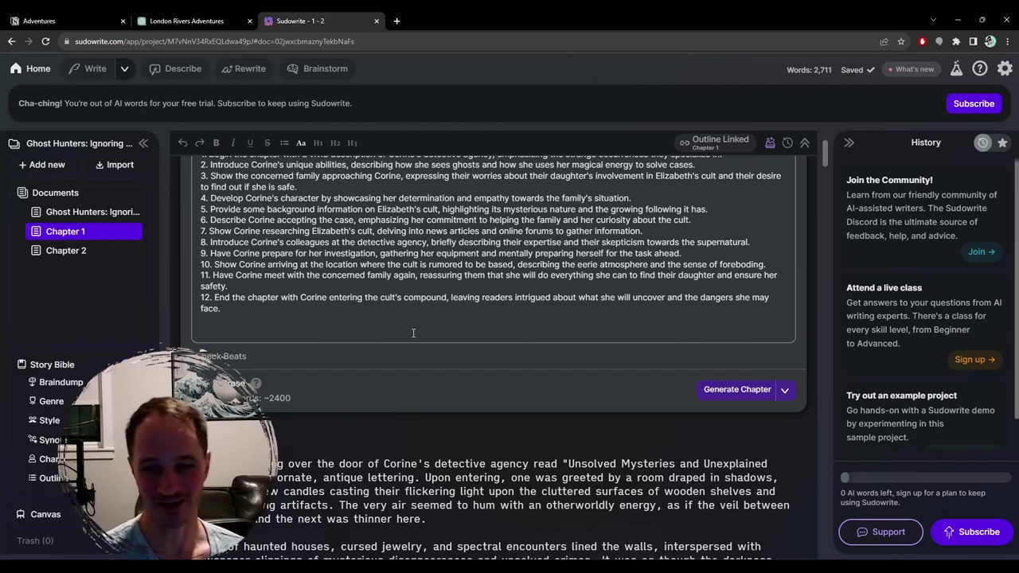
{"action": "scroll", "coordinate": [413, 333], "scroll_direction": "down", "scroll_amount": 1}
{"action": "scroll", "coordinate": [426, 329], "scroll_direction": "up", "scroll_amount": 3}
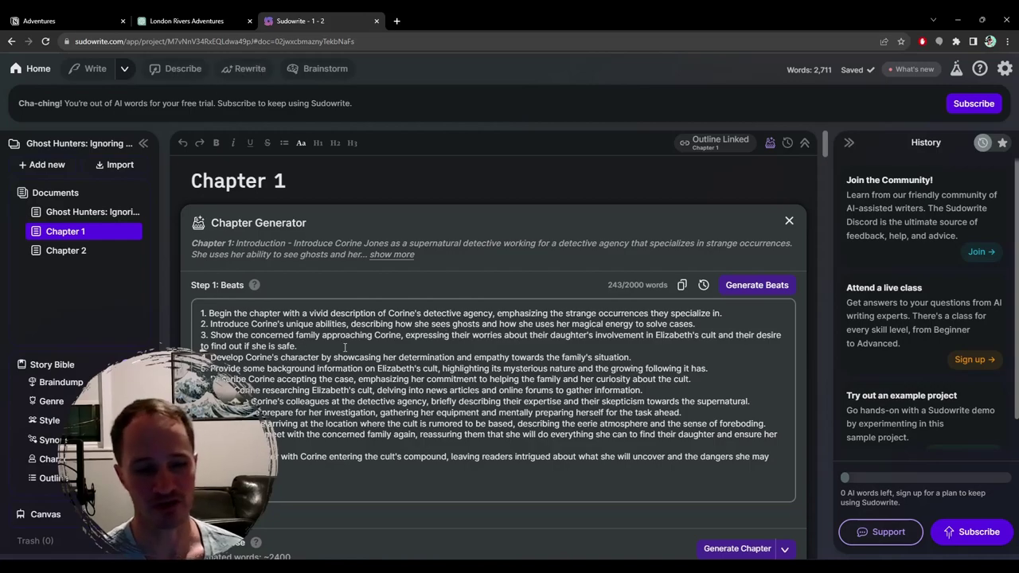
{"action": "scroll", "coordinate": [343, 348], "scroll_direction": "down", "scroll_amount": 3}
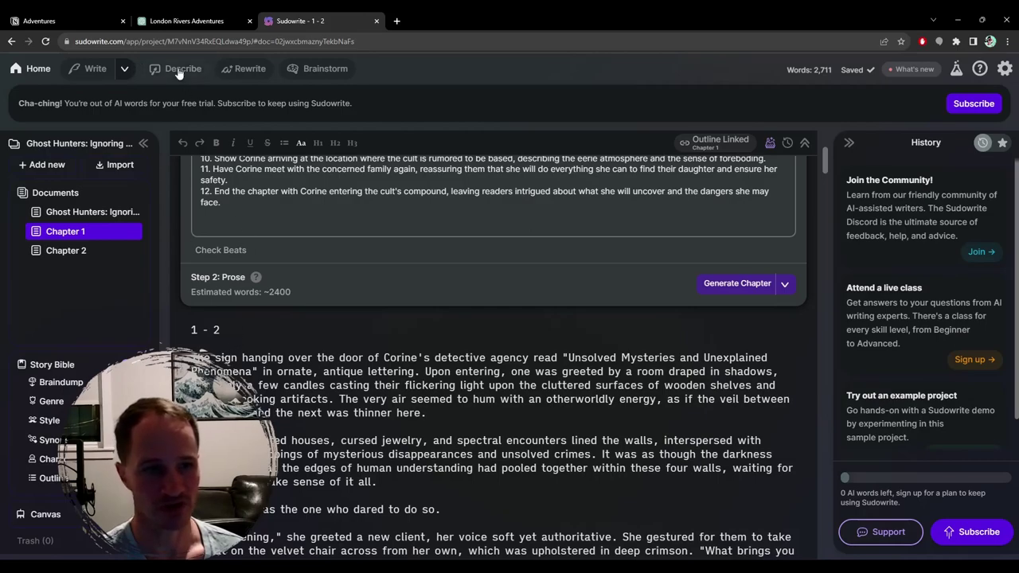
Step: Highlight the beginning of Chapter 1's first prose sentence, clear the selection and read the opening paragraphs
{"action": "left_click_drag", "start_coordinate": [247, 358], "coordinate": [440, 357]}
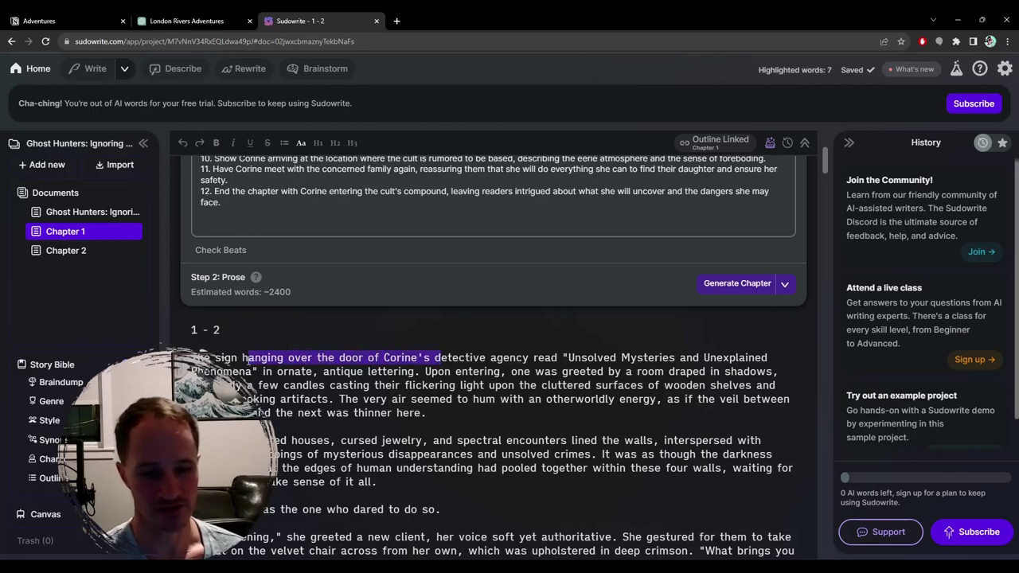
{"action": "left_click_drag", "start_coordinate": [193, 357], "coordinate": [487, 360]}
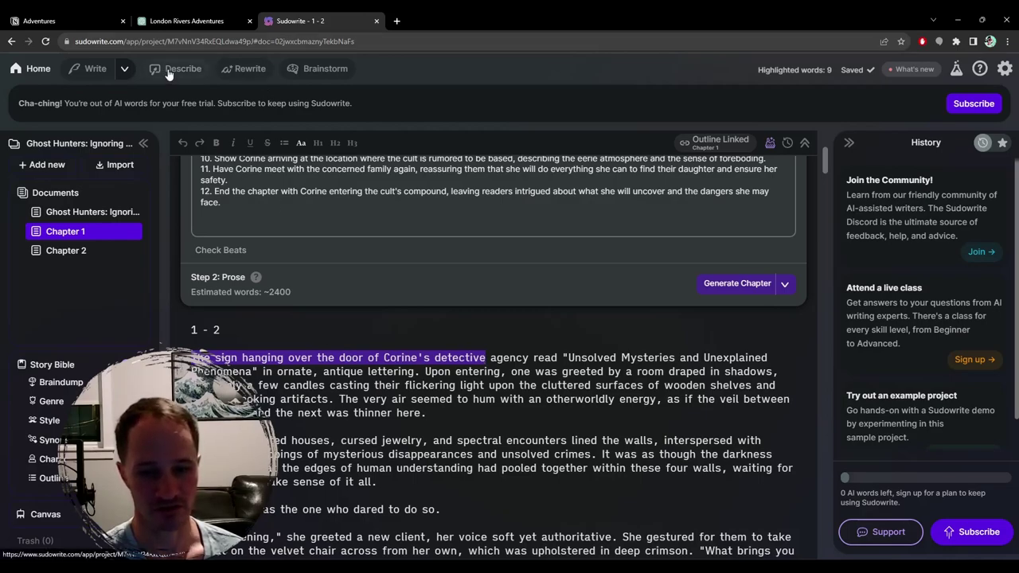
{"action": "left_click", "coordinate": [540, 359]}
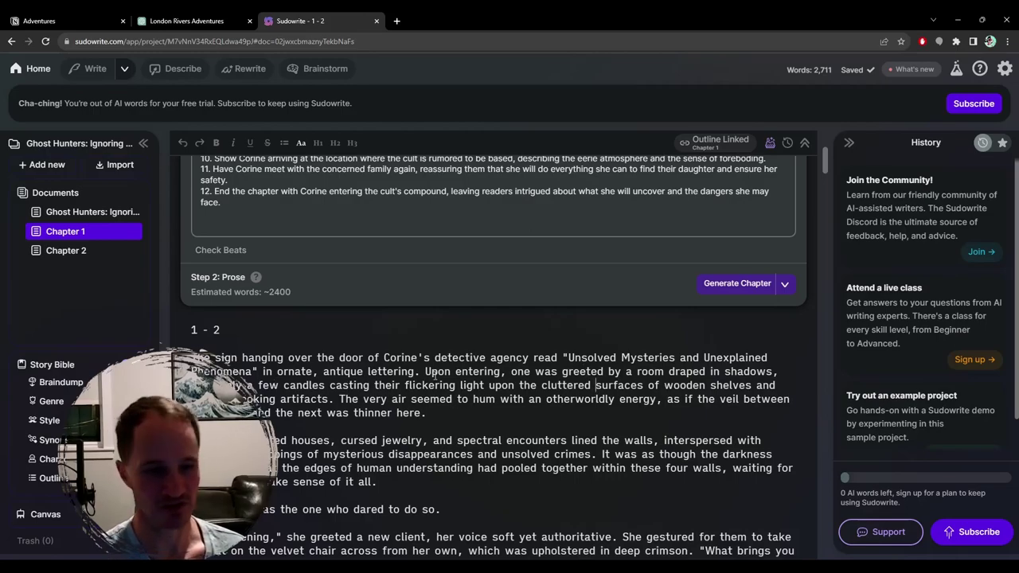
{"action": "scroll", "coordinate": [437, 375], "scroll_direction": "down", "scroll_amount": 1}
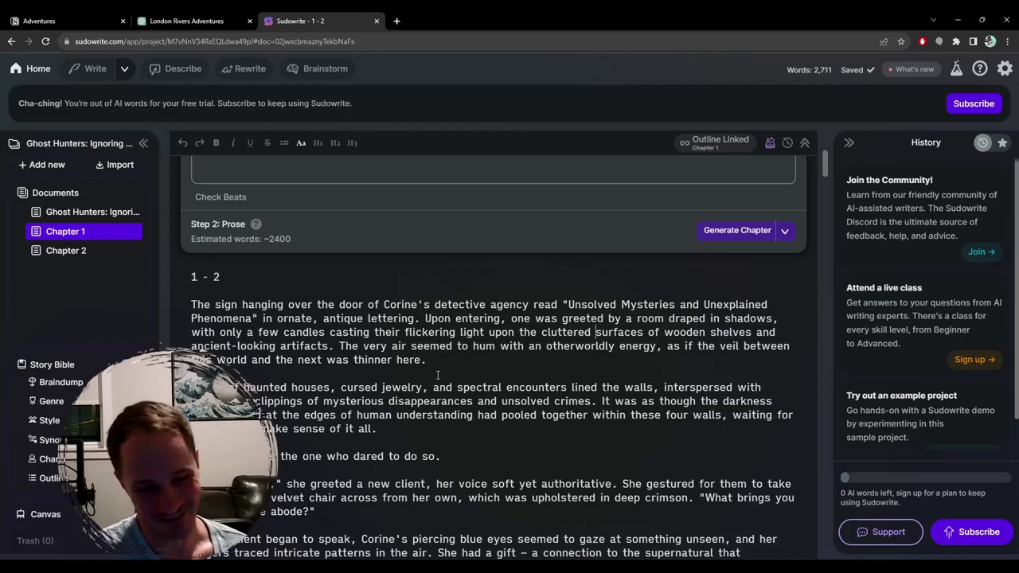
Step: Read Chapter 1's generated prose from the detective agency's description through Corine's meeting with her new client
{"action": "scroll", "coordinate": [437, 374], "scroll_direction": "down", "scroll_amount": 2}
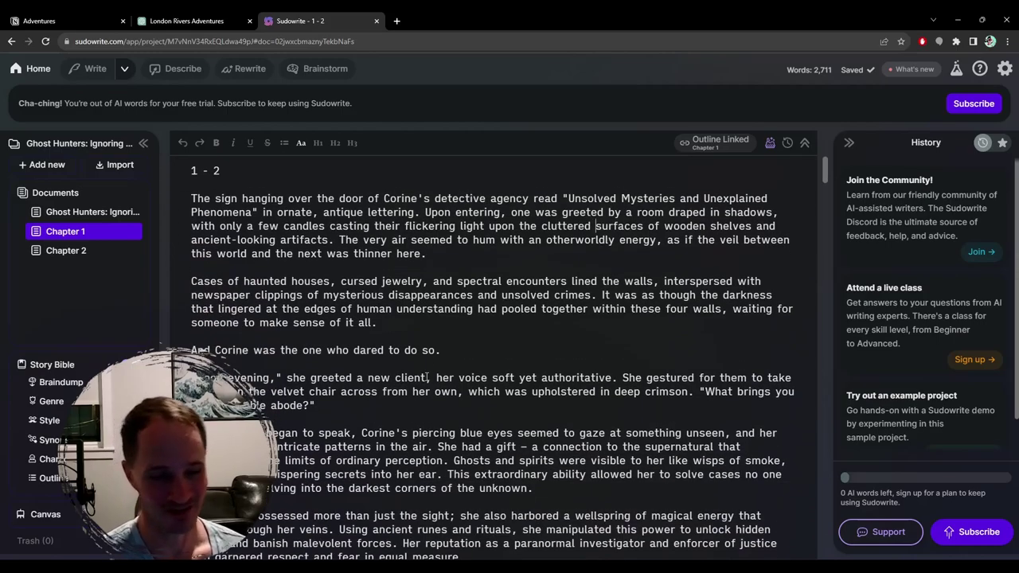
{"action": "scroll", "coordinate": [429, 378], "scroll_direction": "down", "scroll_amount": 2}
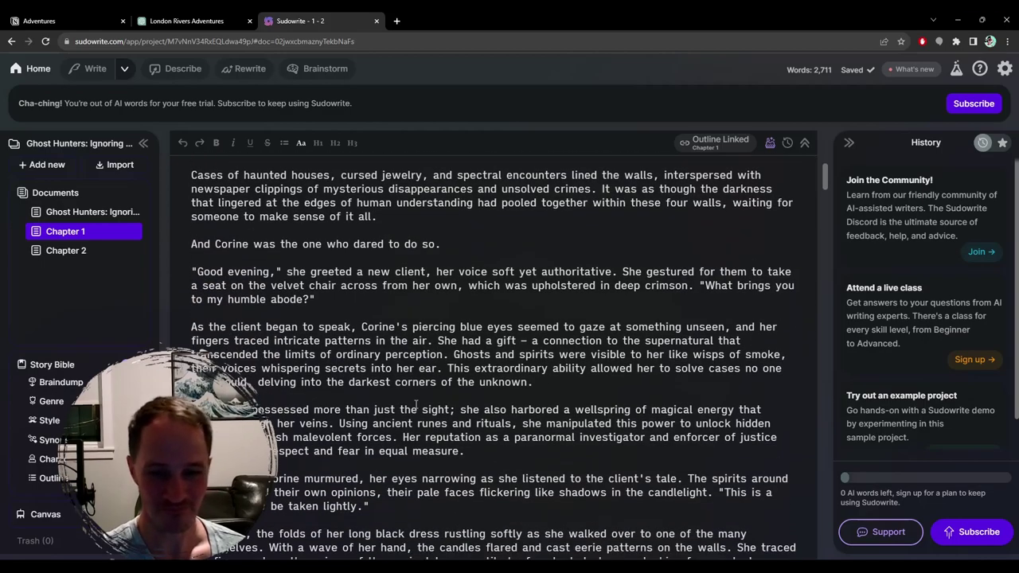
{"action": "scroll", "coordinate": [456, 356], "scroll_direction": "down", "scroll_amount": 2}
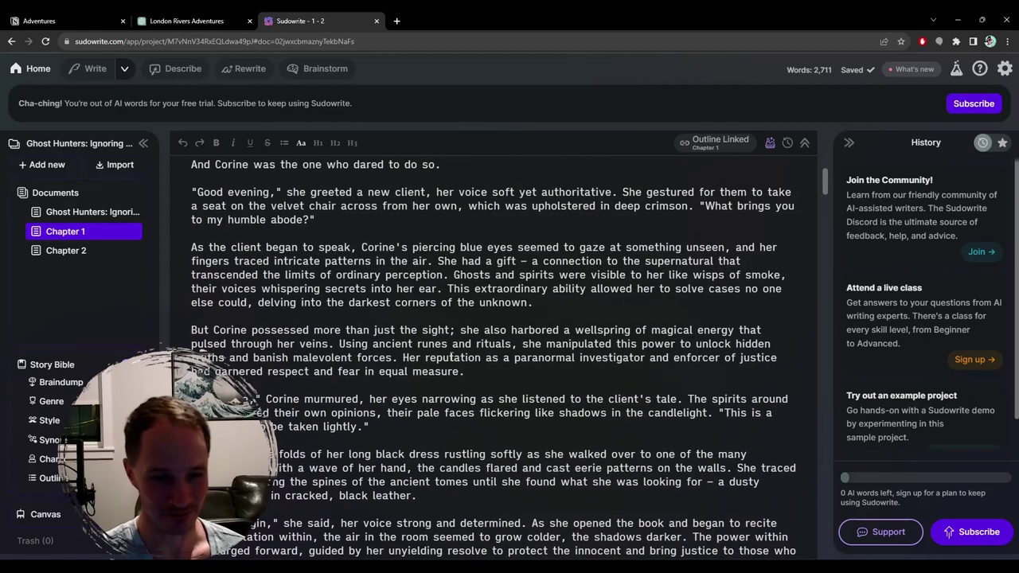
{"action": "scroll", "coordinate": [451, 358], "scroll_direction": "down", "scroll_amount": 2}
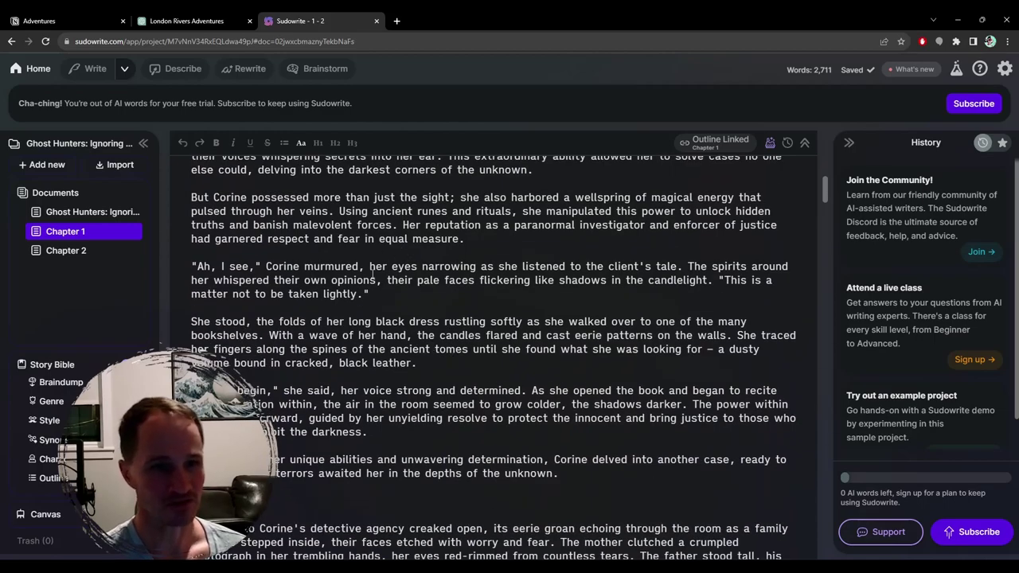
{"action": "scroll", "coordinate": [375, 265], "scroll_direction": "up", "scroll_amount": 1}
{"action": "scroll", "coordinate": [375, 265], "scroll_direction": "up", "scroll_amount": 2}
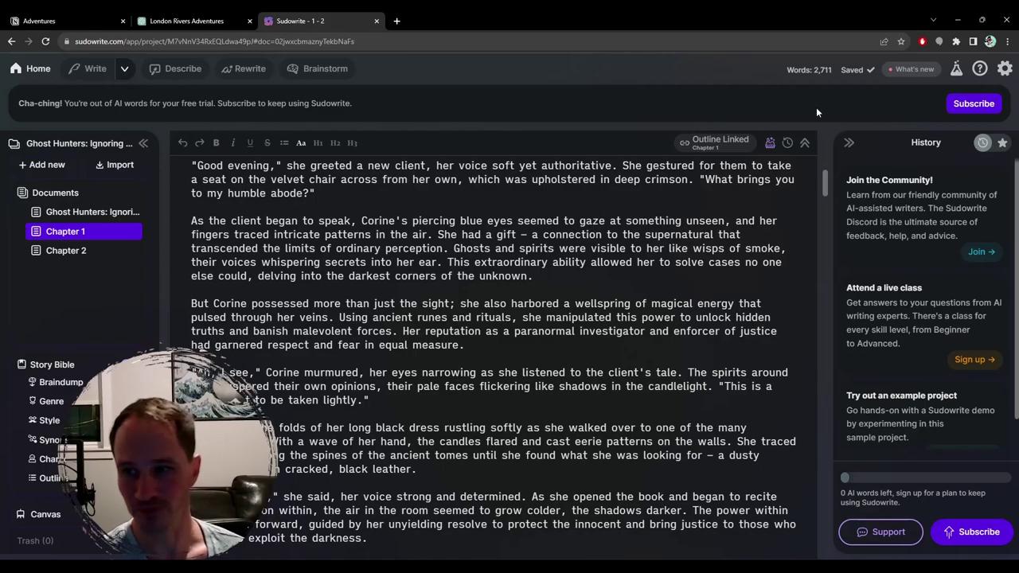
Step: Open the membership plans from the account settings and show the subscription prices for monthly billing
{"action": "left_click", "coordinate": [1004, 69]}
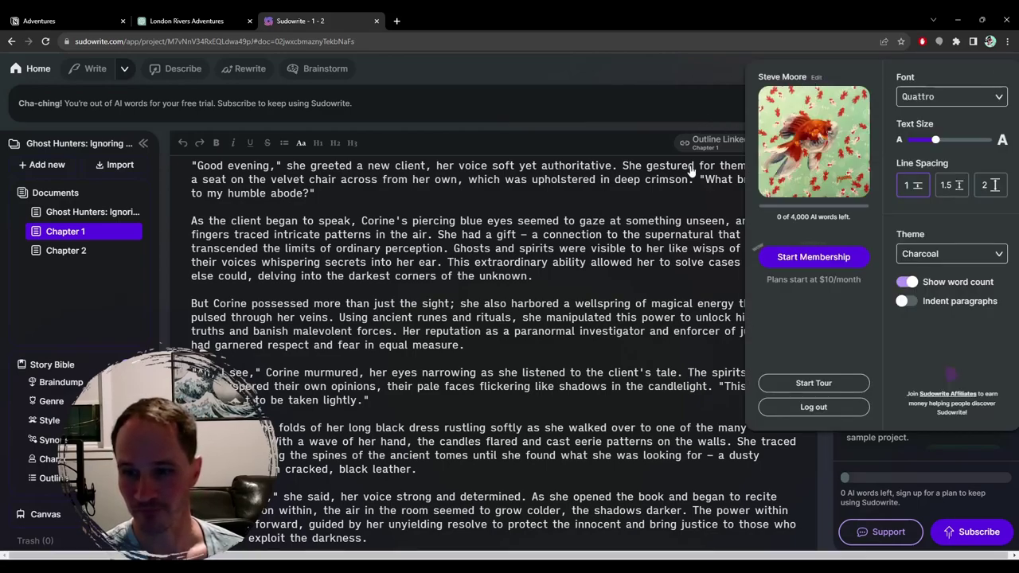
{"action": "left_click", "coordinate": [845, 256]}
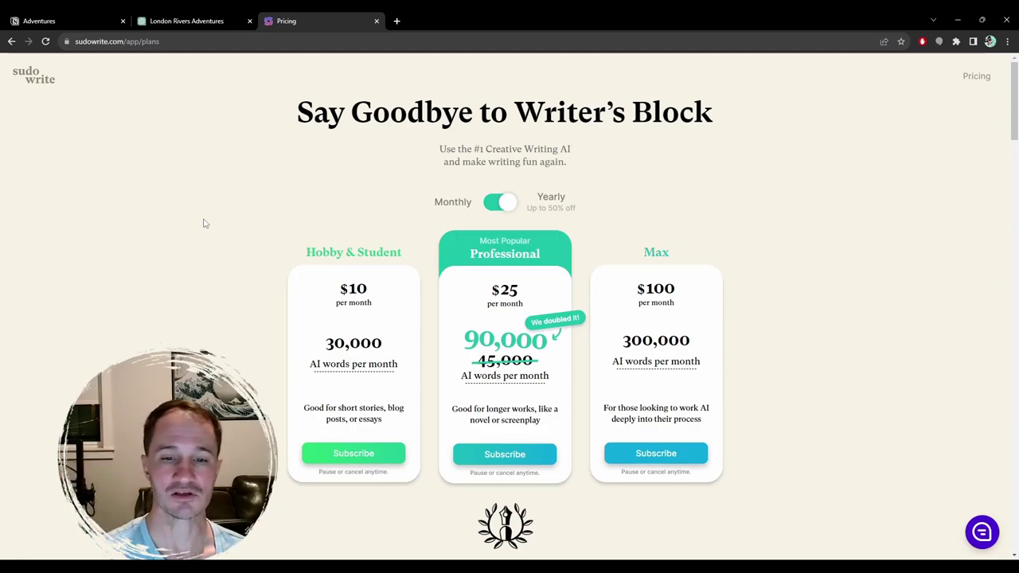
{"action": "left_click", "coordinate": [510, 203]}
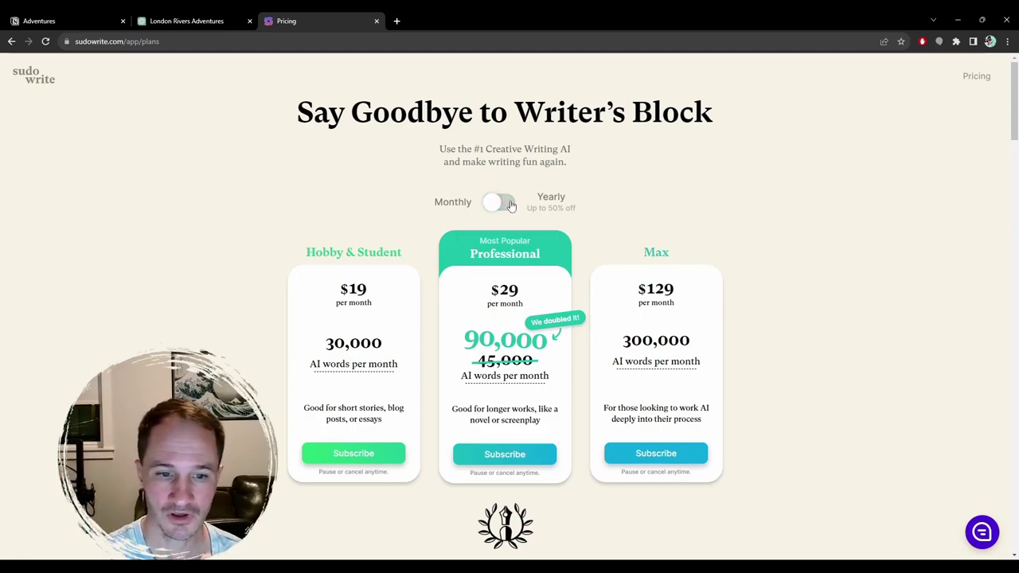